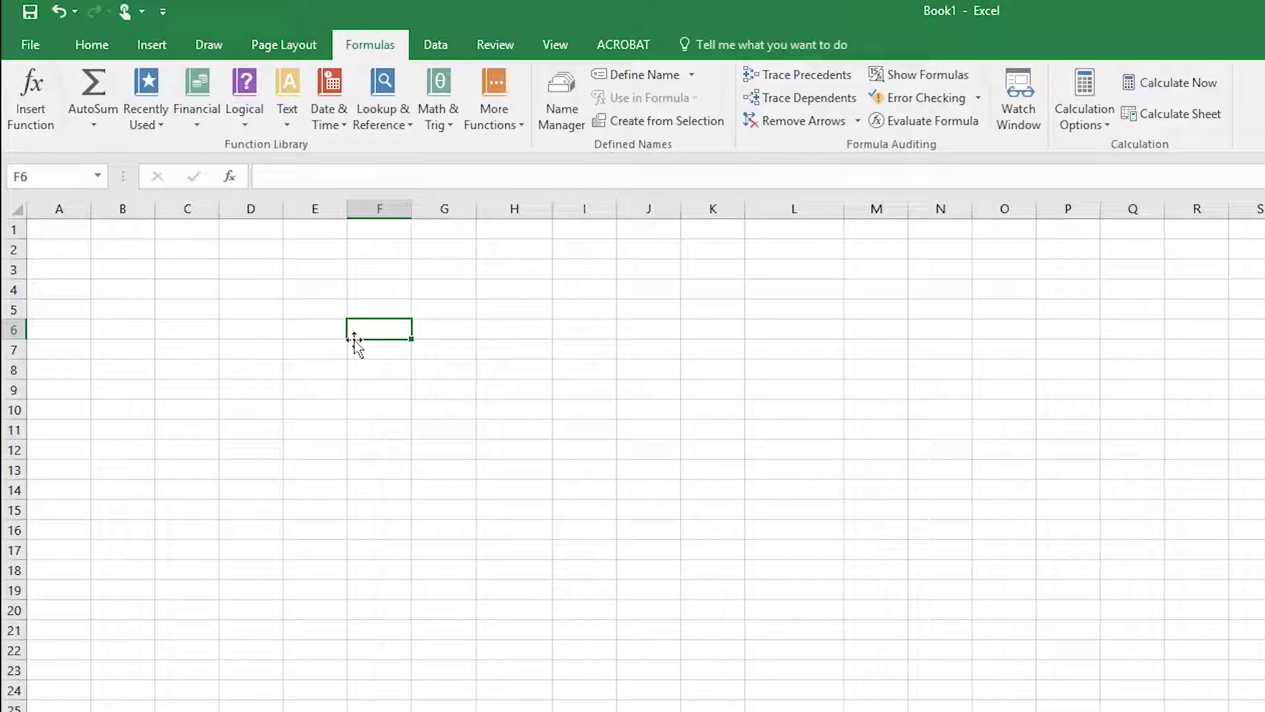
- Enter the fourteen numbers (5, 7, 2, 9 … 76, 4) into E6:E19 and select them
{"action": "left_click", "coordinate": [309, 334]}
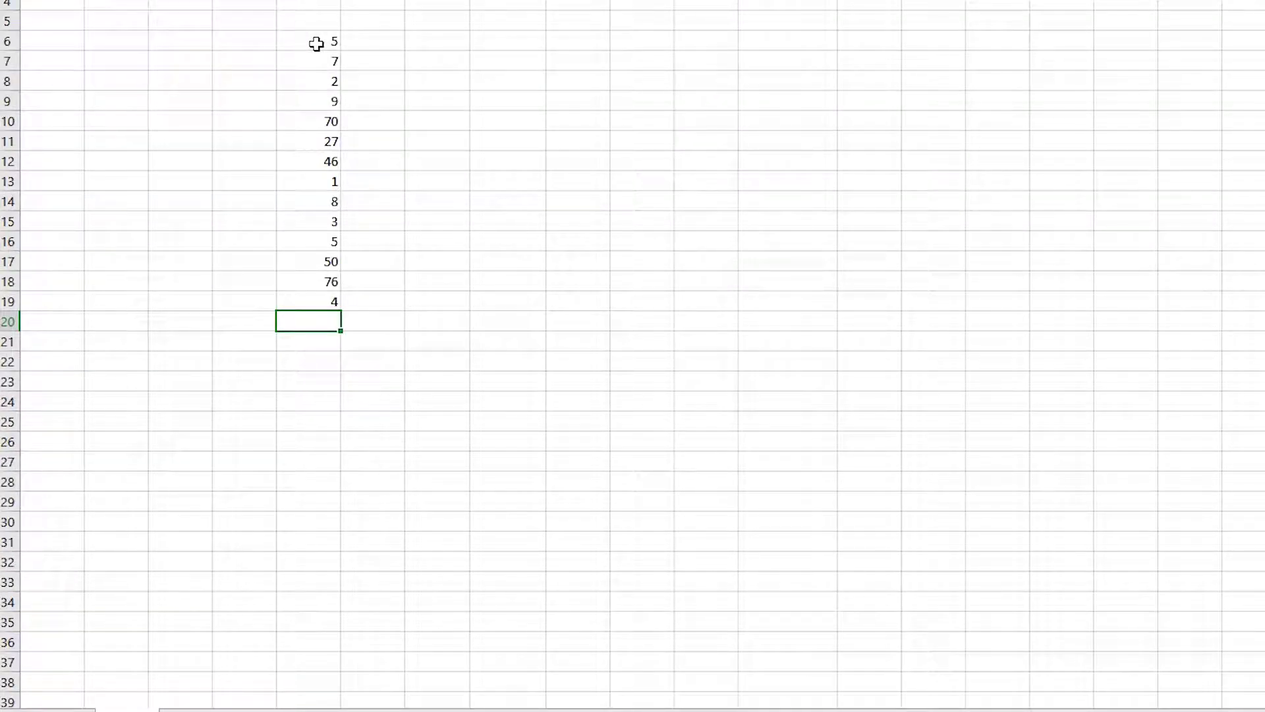
{"action": "left_click_drag", "start_coordinate": [316, 44], "coordinate": [313, 297]}
- Sort the numbers in E6:E19 smallest to largest
{"action": "right_click", "coordinate": [323, 238]}
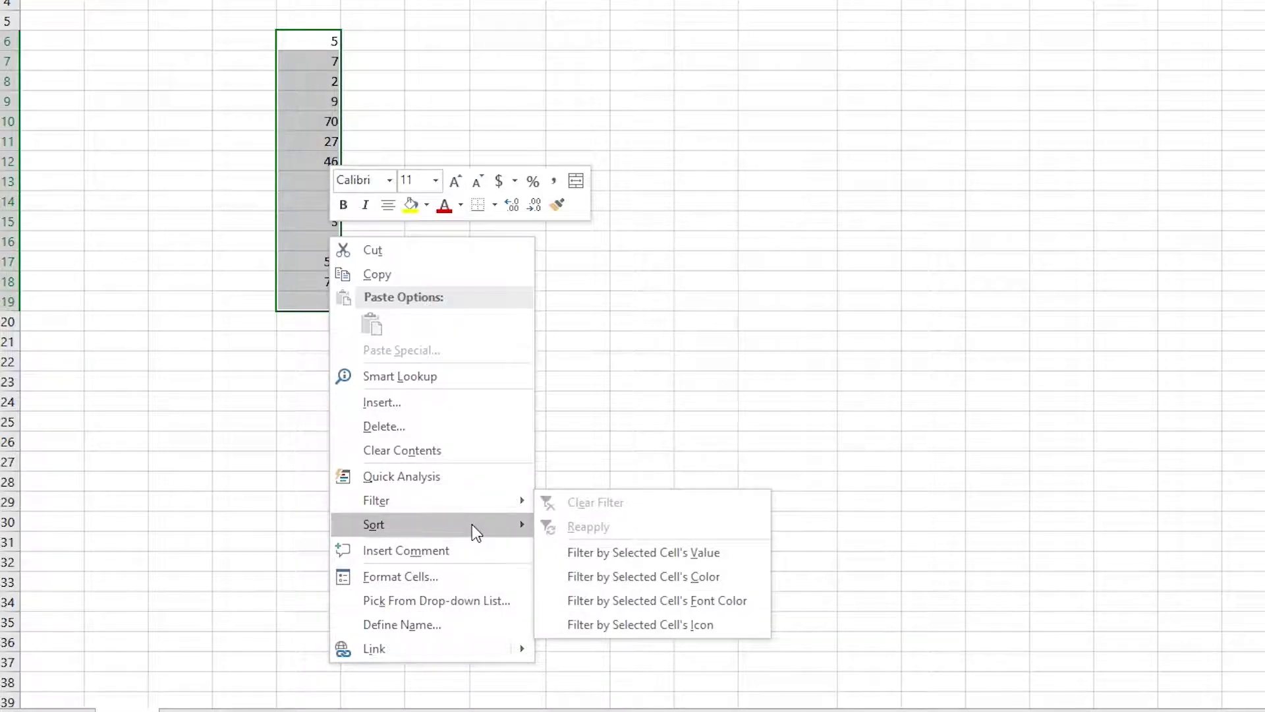
{"action": "mouse_move", "coordinate": [472, 525]}
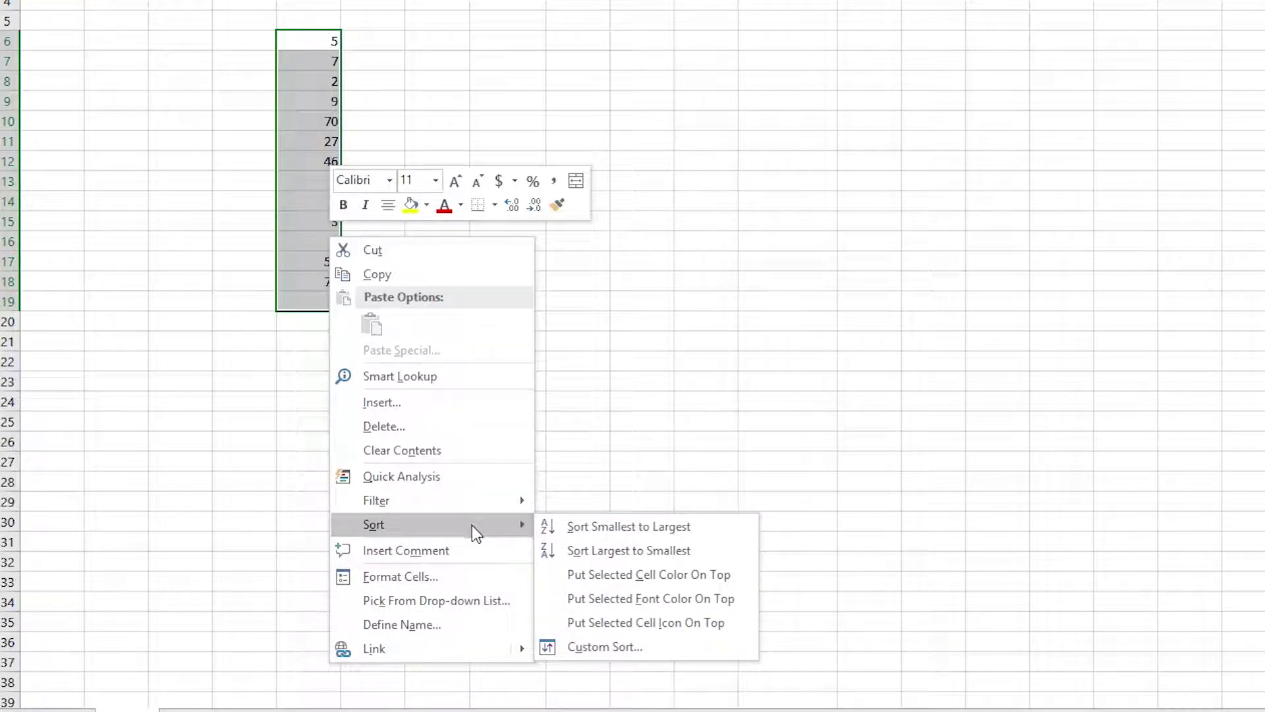
{"action": "left_click", "coordinate": [558, 526]}
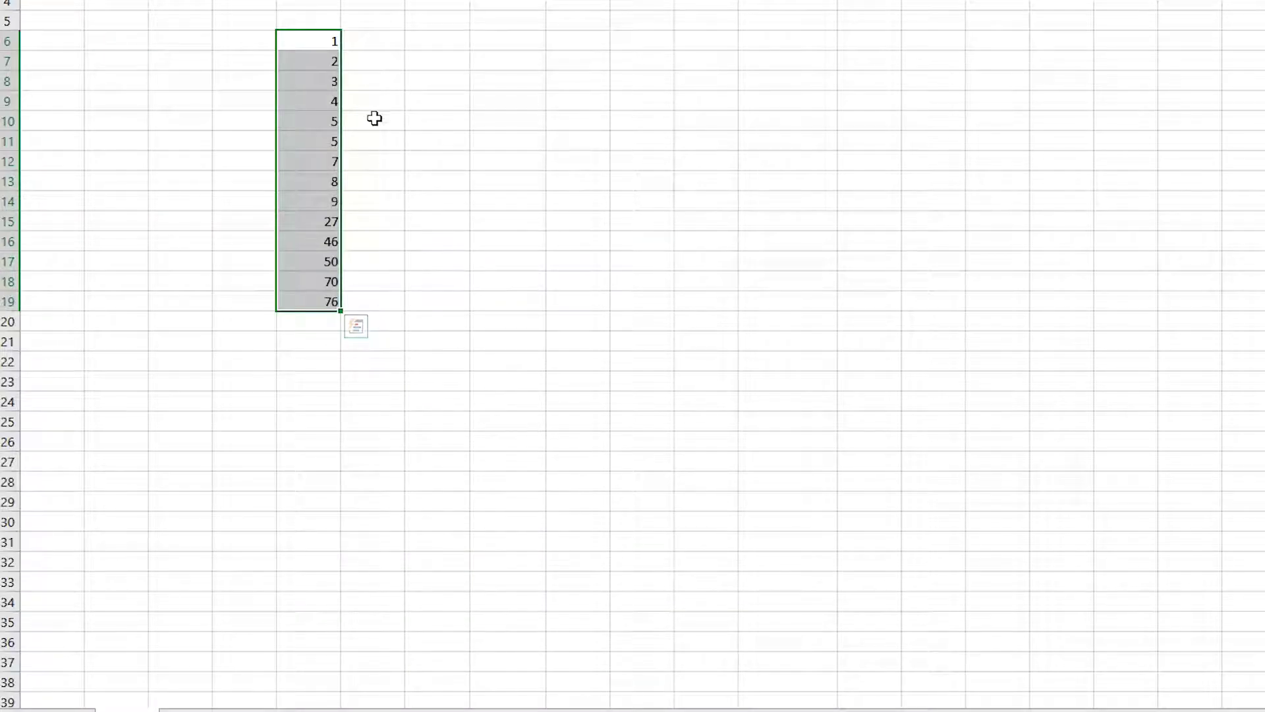
- Re-sort the column largest to smallest, 76 down to 1, and bring up Custom Sort
{"action": "right_click", "coordinate": [324, 248]}
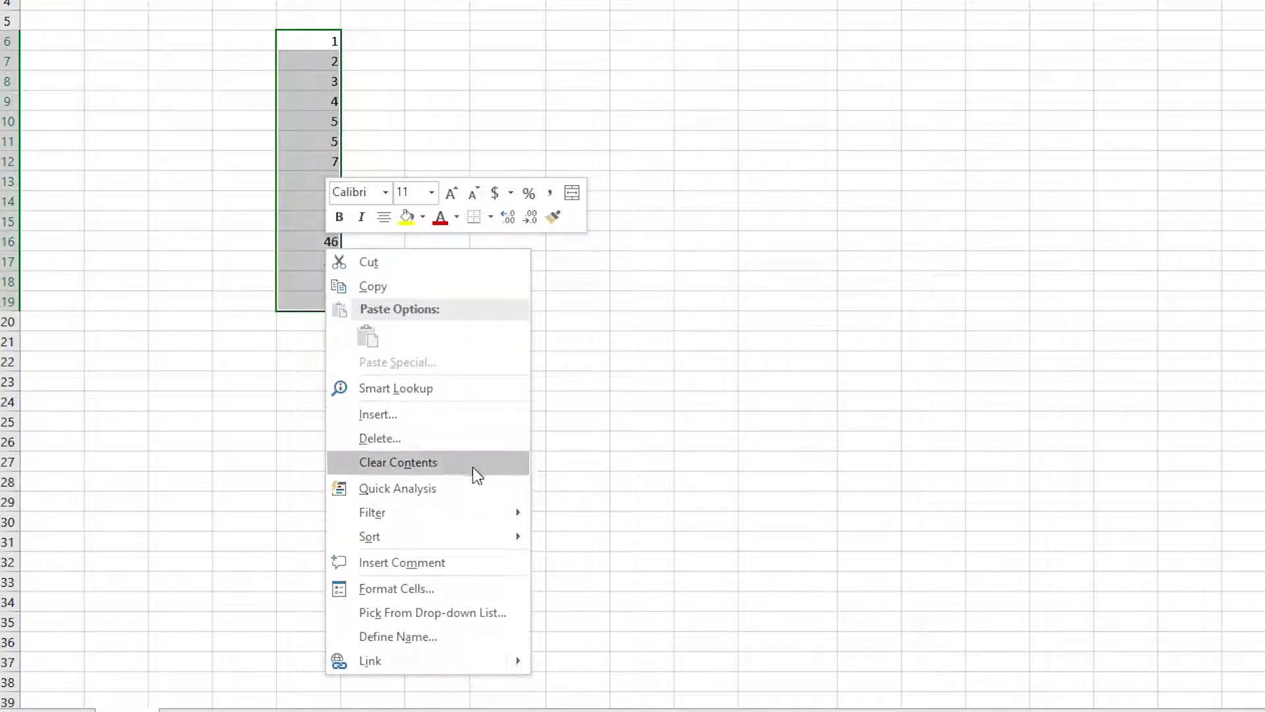
{"action": "mouse_move", "coordinate": [510, 545]}
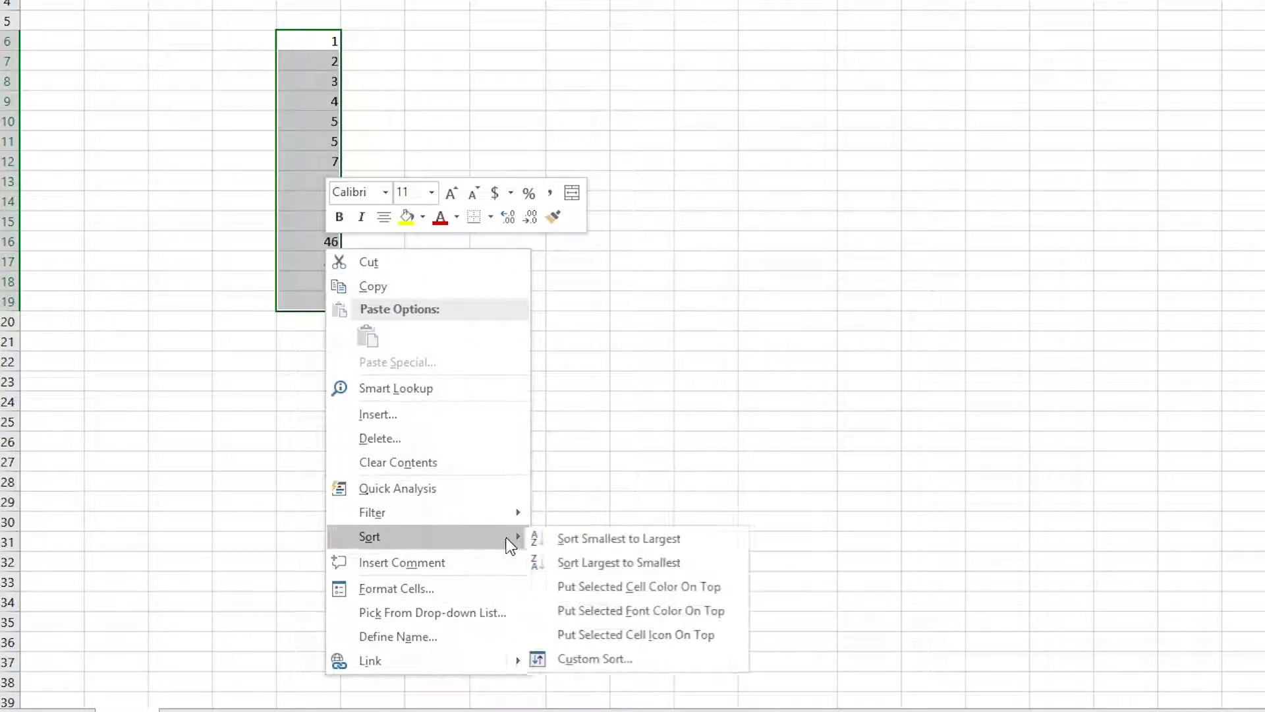
{"action": "left_click", "coordinate": [558, 562]}
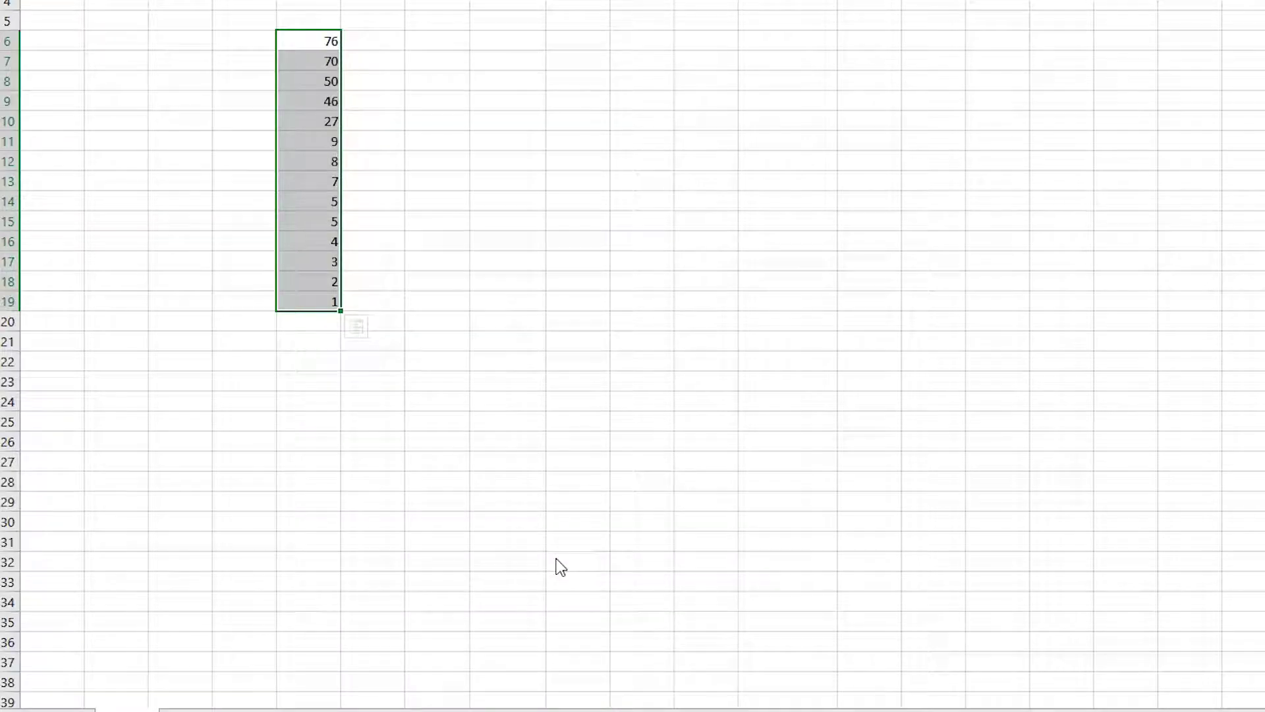
{"action": "right_click", "coordinate": [293, 226]}
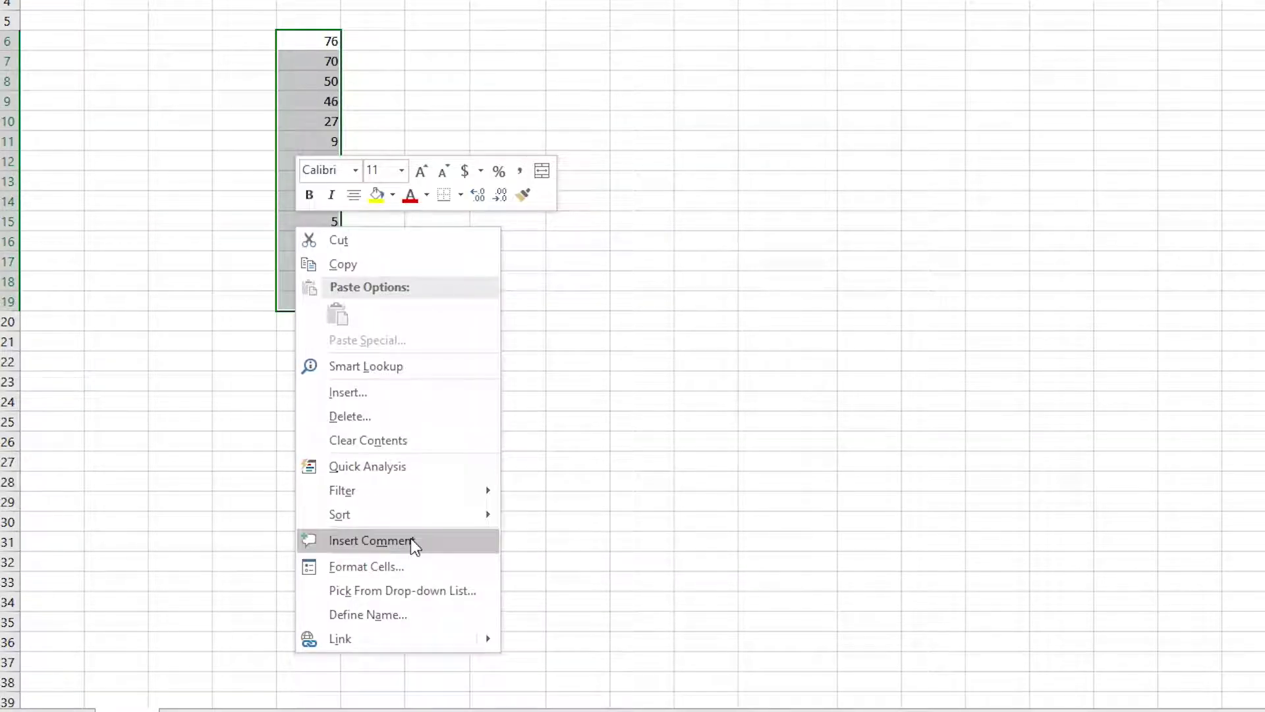
{"action": "mouse_move", "coordinate": [488, 514]}
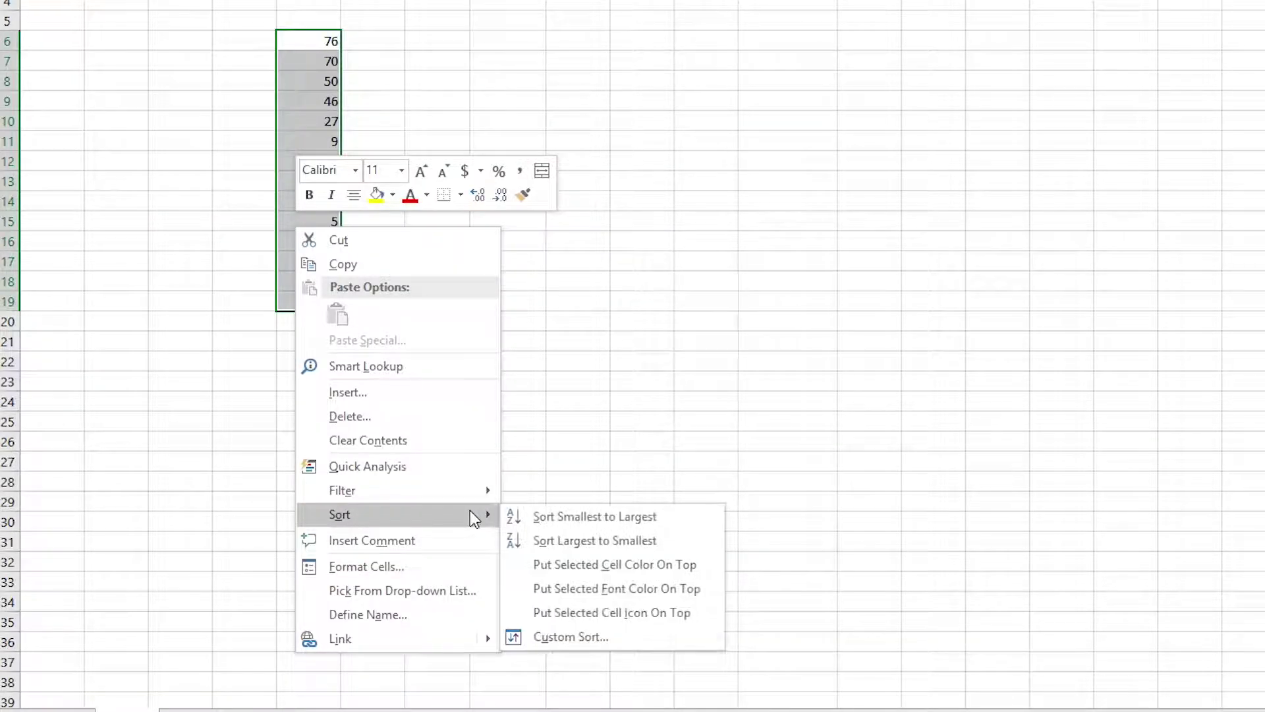
{"action": "left_click", "coordinate": [549, 631]}
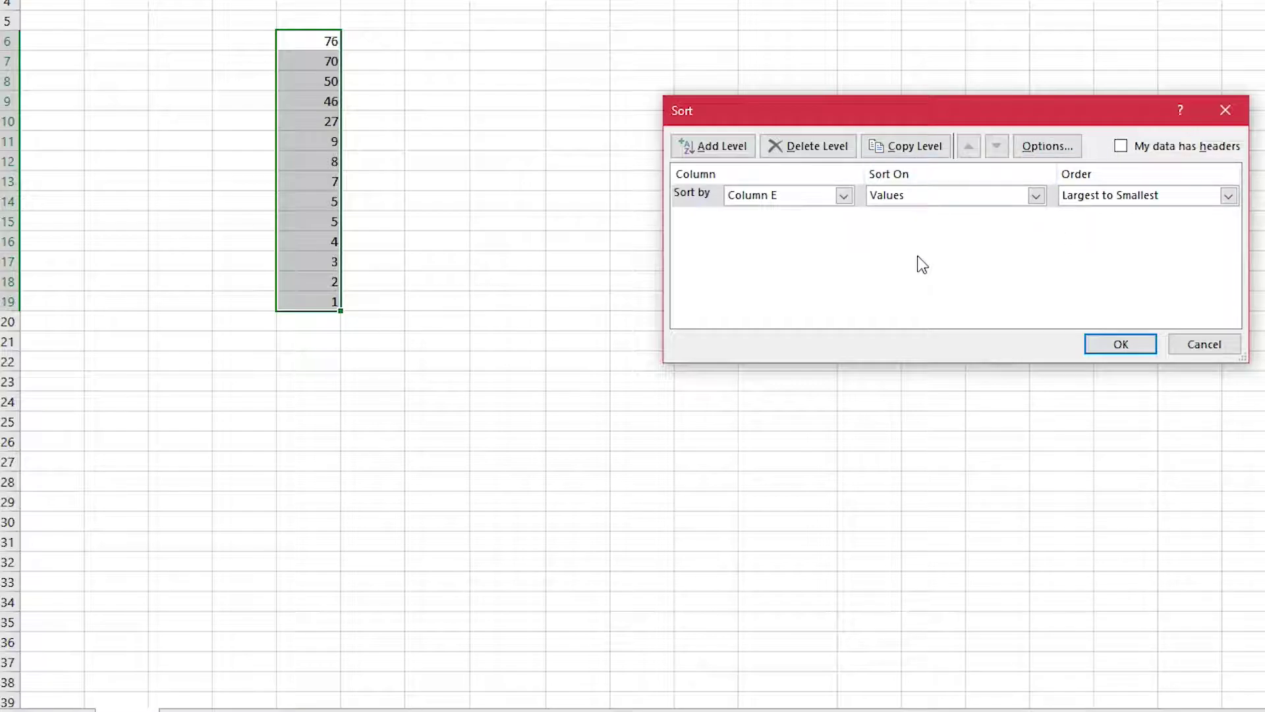
- Cancel the Sort dialog unchanged and re-sort E6:E19 ascending, 1 up to 76
{"action": "left_click", "coordinate": [1186, 341]}
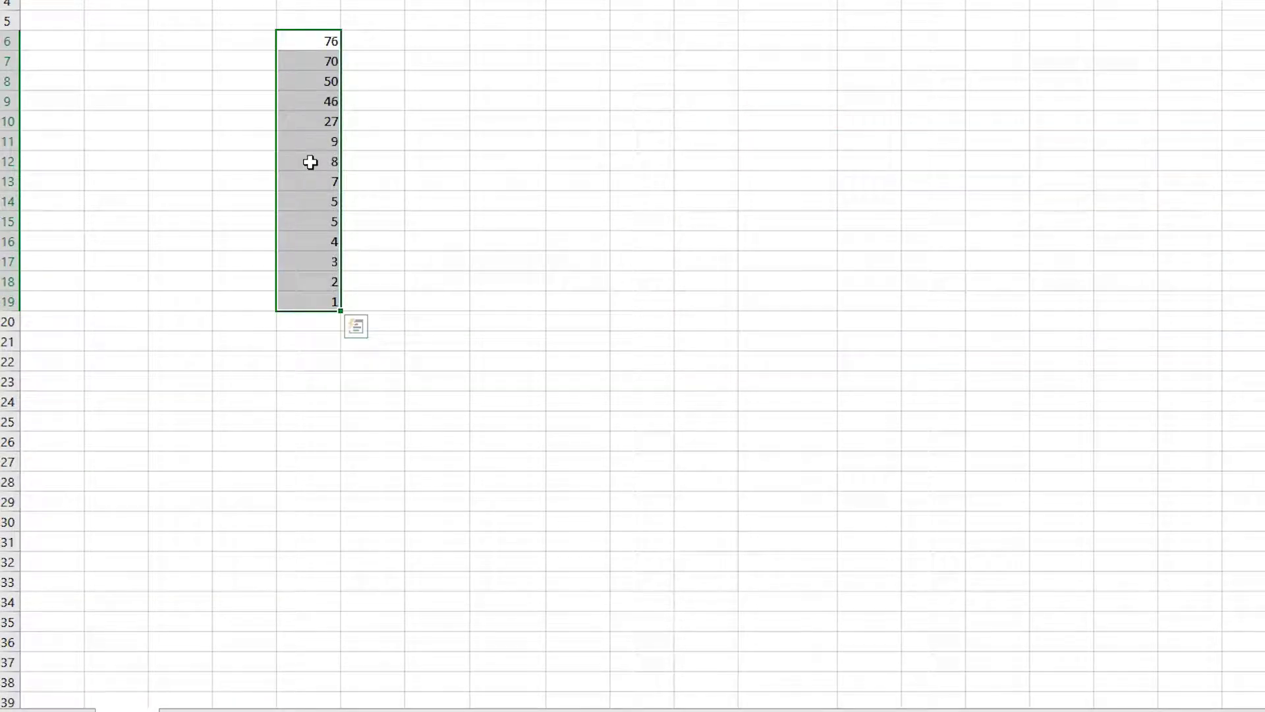
{"action": "right_click", "coordinate": [311, 162]}
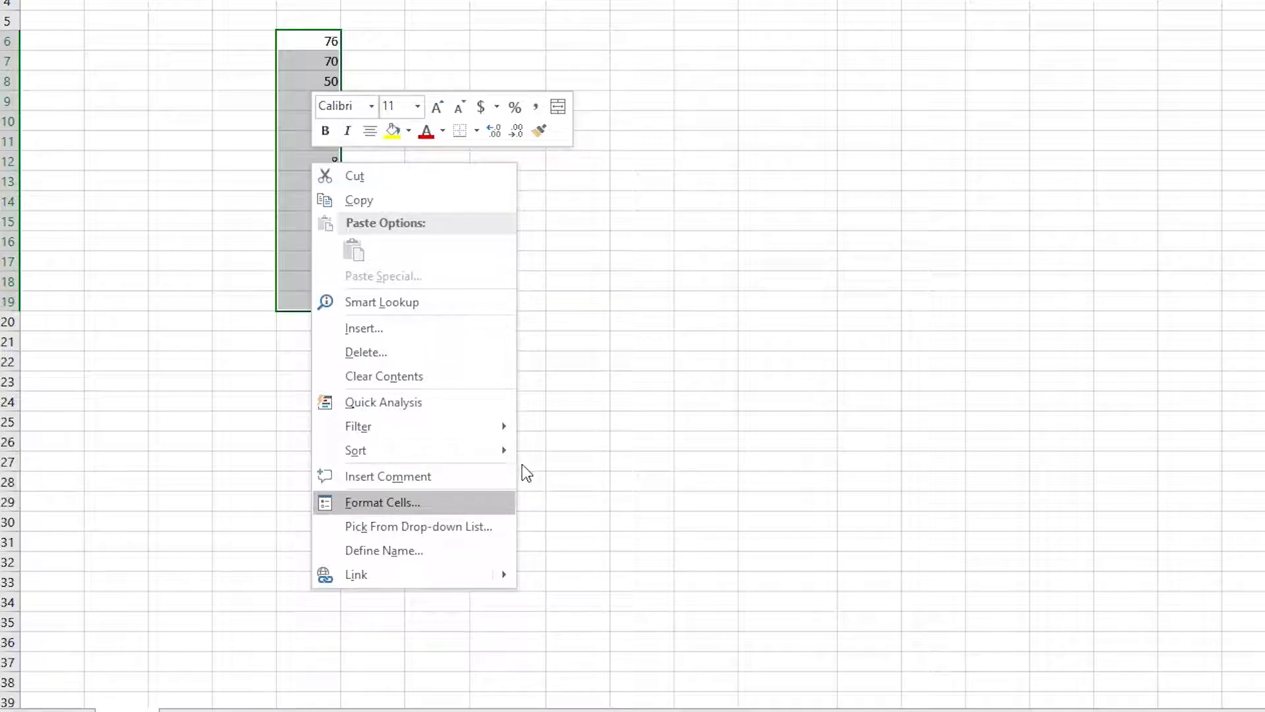
{"action": "mouse_move", "coordinate": [500, 457]}
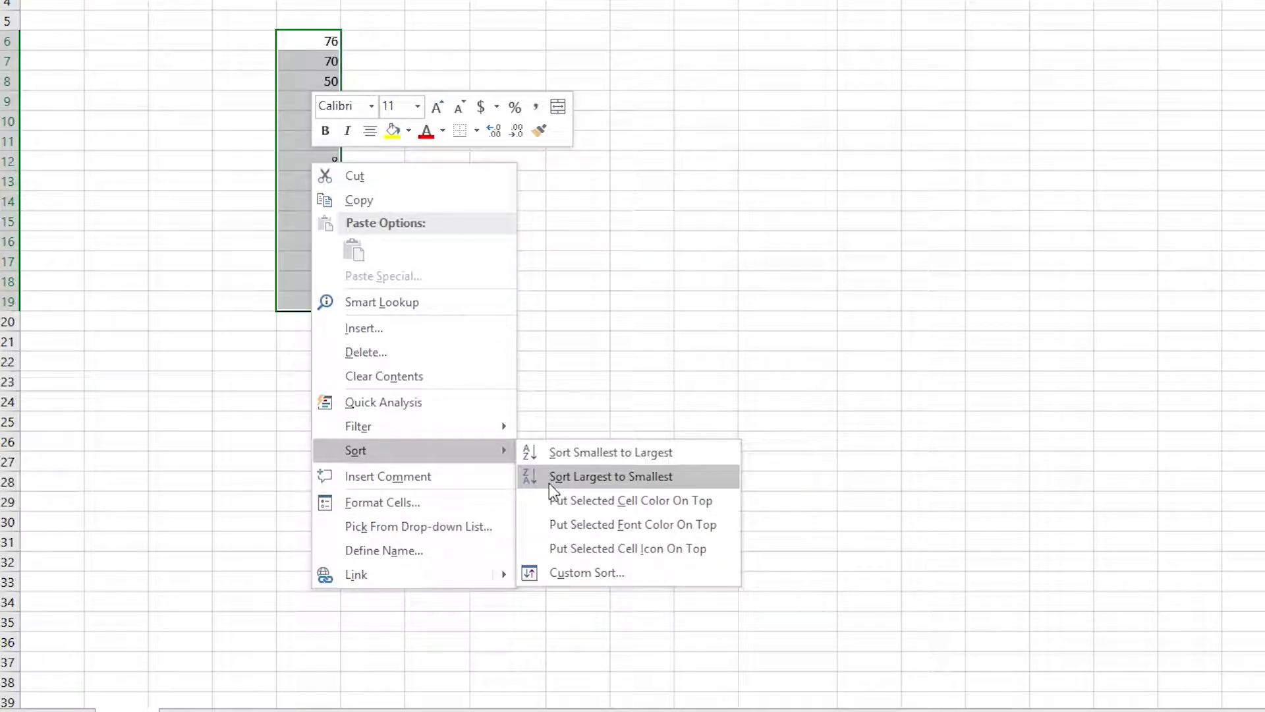
{"action": "left_click", "coordinate": [560, 461]}
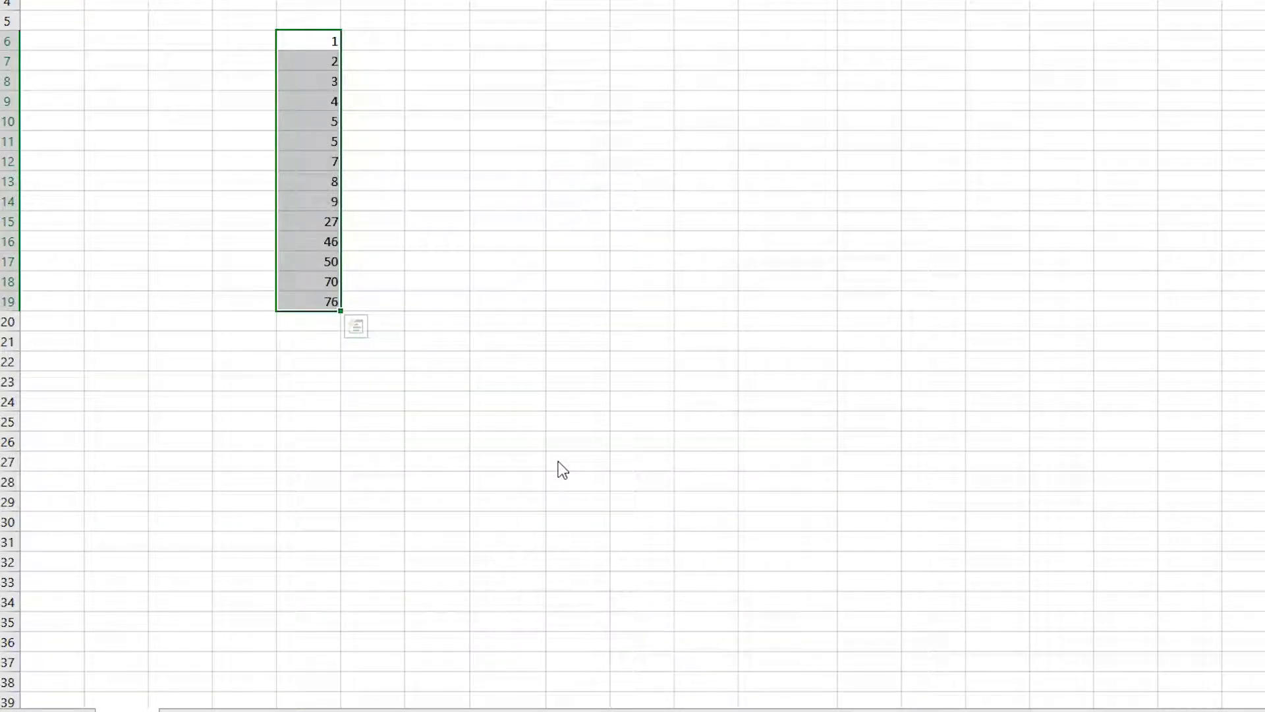
{"action": "left_click", "coordinate": [422, 278]}
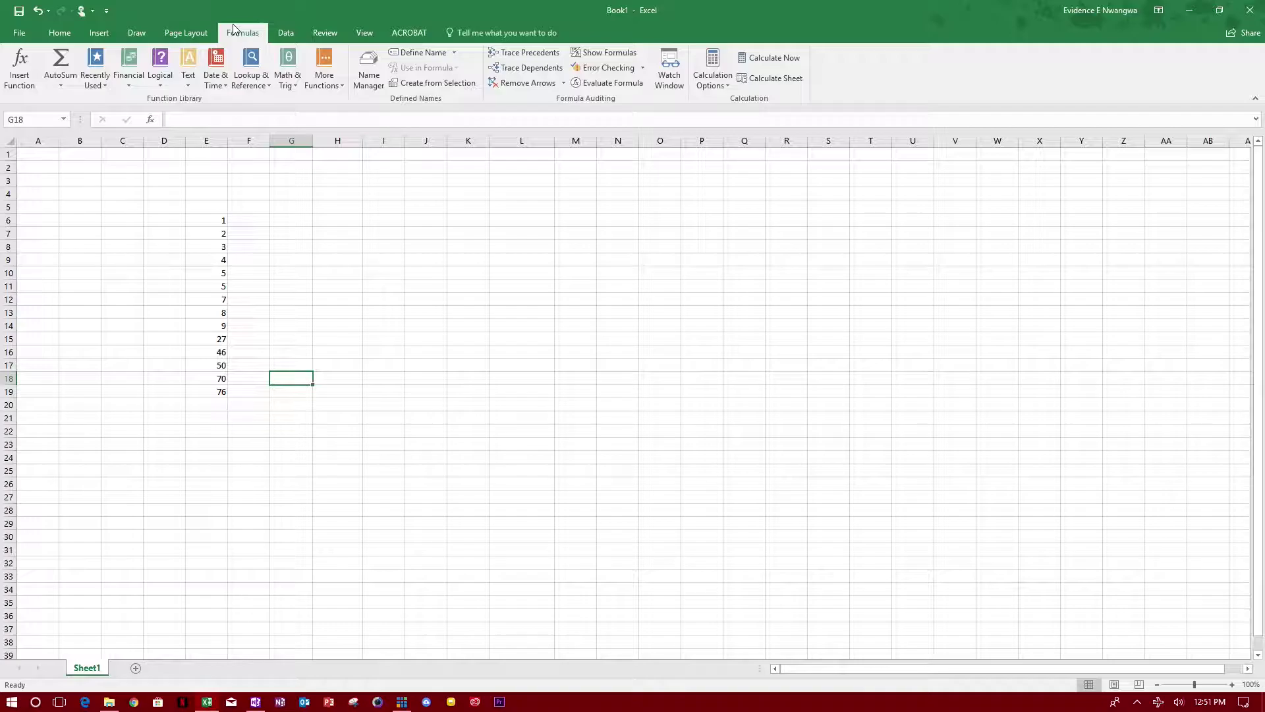
- Switch the ribbon from Formulas to the Home tab
{"action": "left_click", "coordinate": [50, 33]}
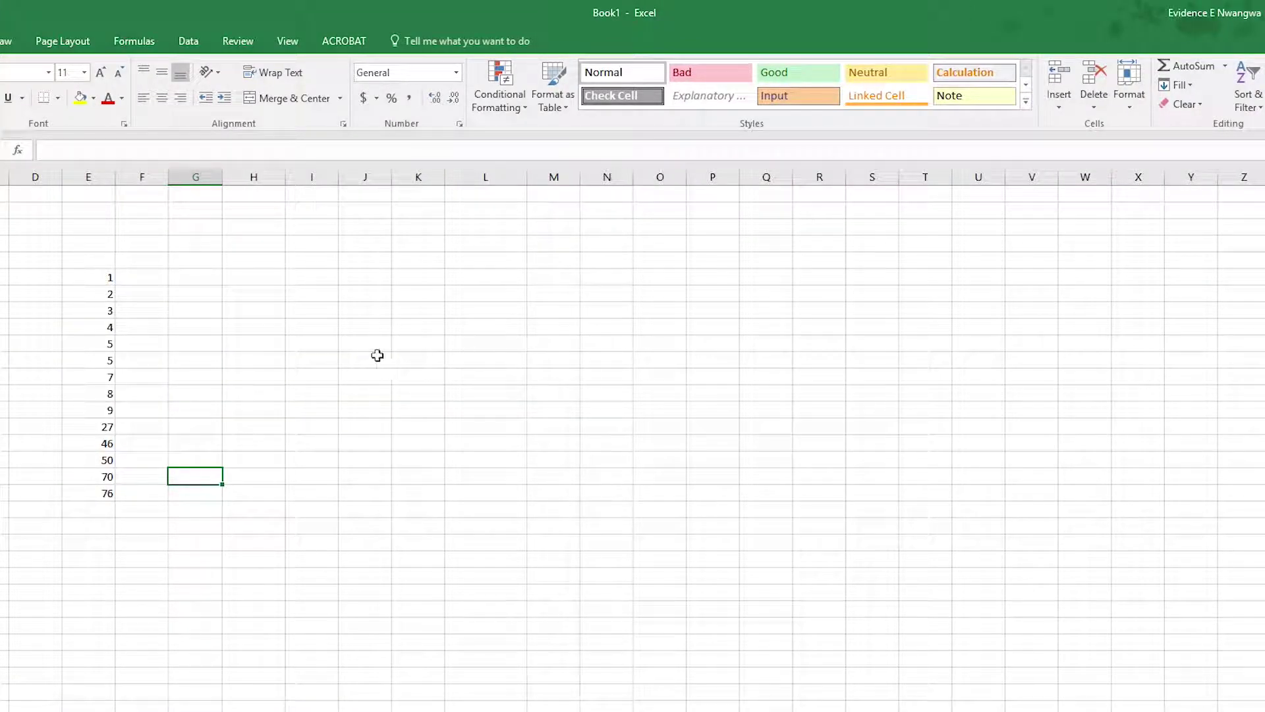
- AutoSum the numbers to get 313 in E20 and label D20 'Total'
{"action": "left_click_drag", "start_coordinate": [109, 279], "coordinate": [102, 489]}
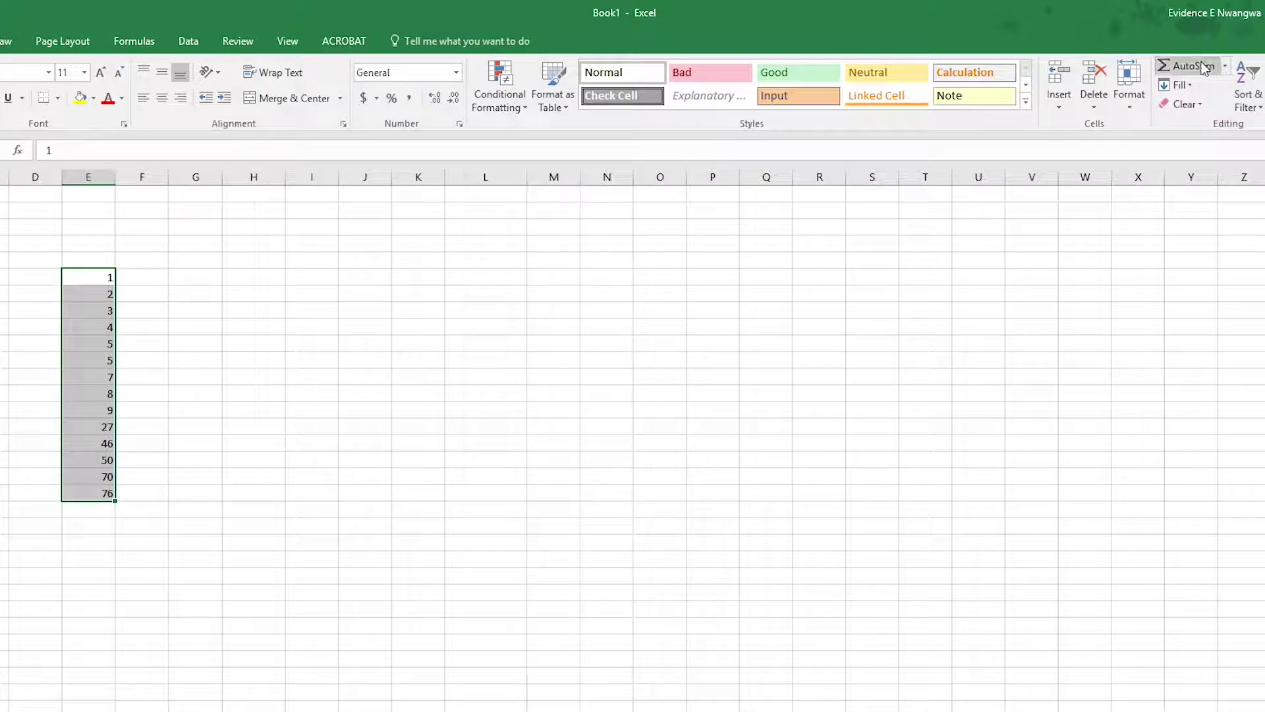
{"action": "left_click", "coordinate": [1202, 66]}
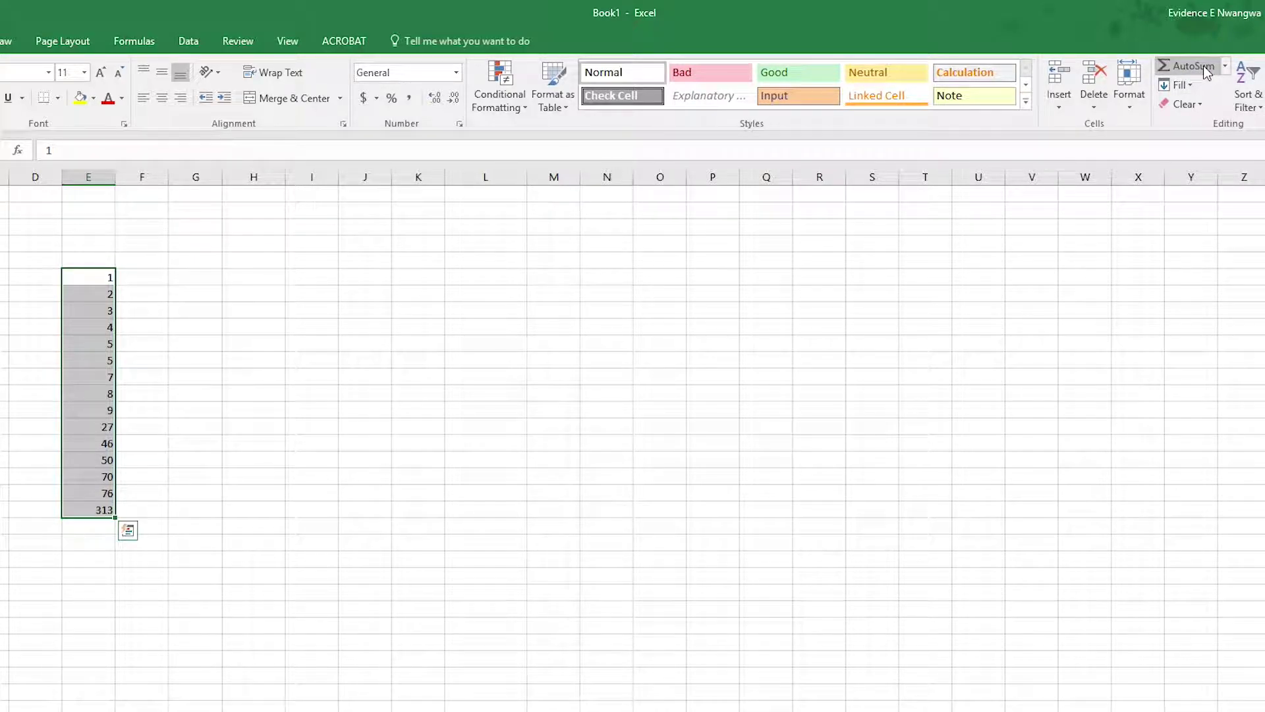
{"action": "left_click", "coordinate": [45, 506]}
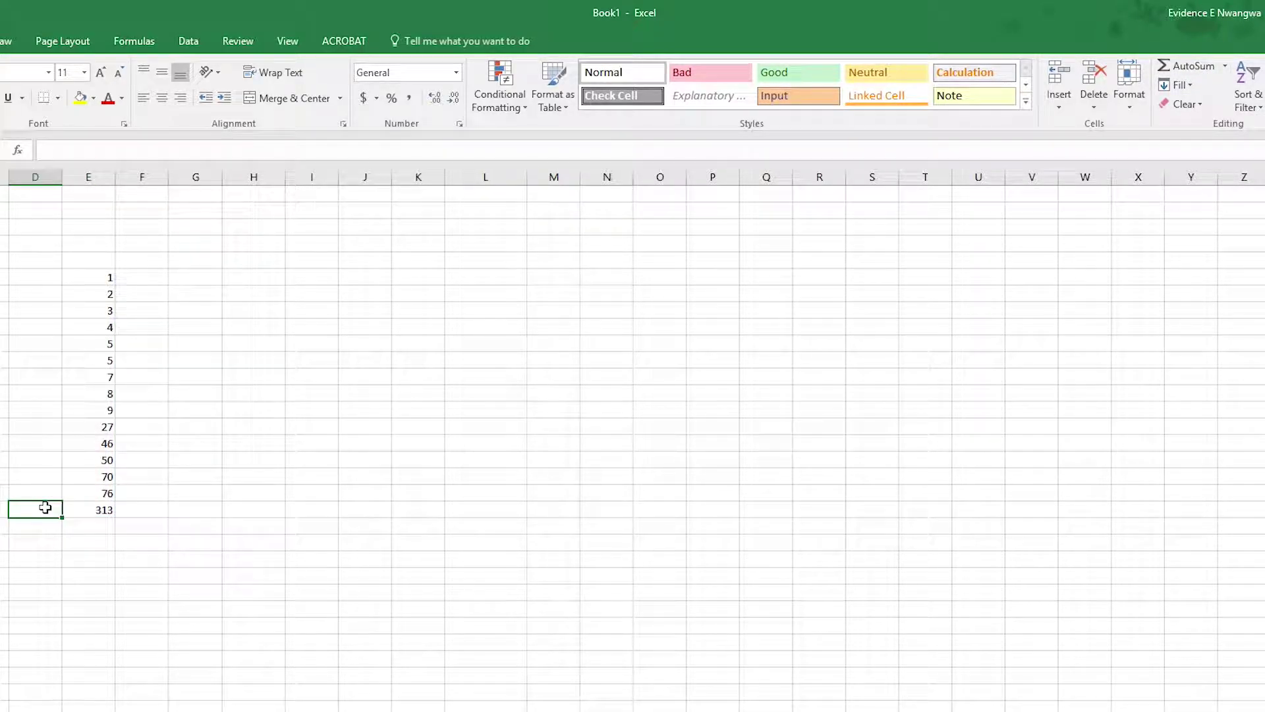
{"action": "type", "text": "Total"}
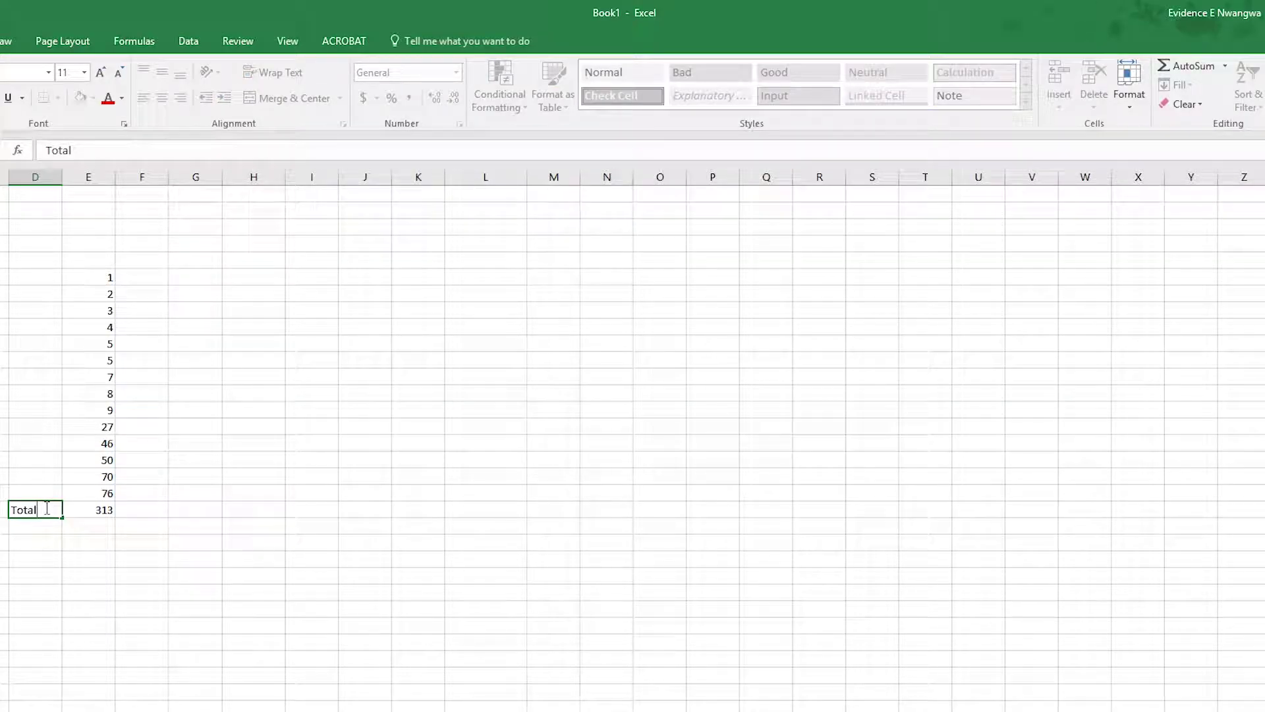
{"action": "left_click", "coordinate": [76, 514]}
- Fill the Total row, D20:E20, with yellow
{"action": "left_click_drag", "start_coordinate": [56, 513], "coordinate": [90, 513]}
{"action": "left_click", "coordinate": [80, 98]}
{"action": "left_click", "coordinate": [151, 574]}
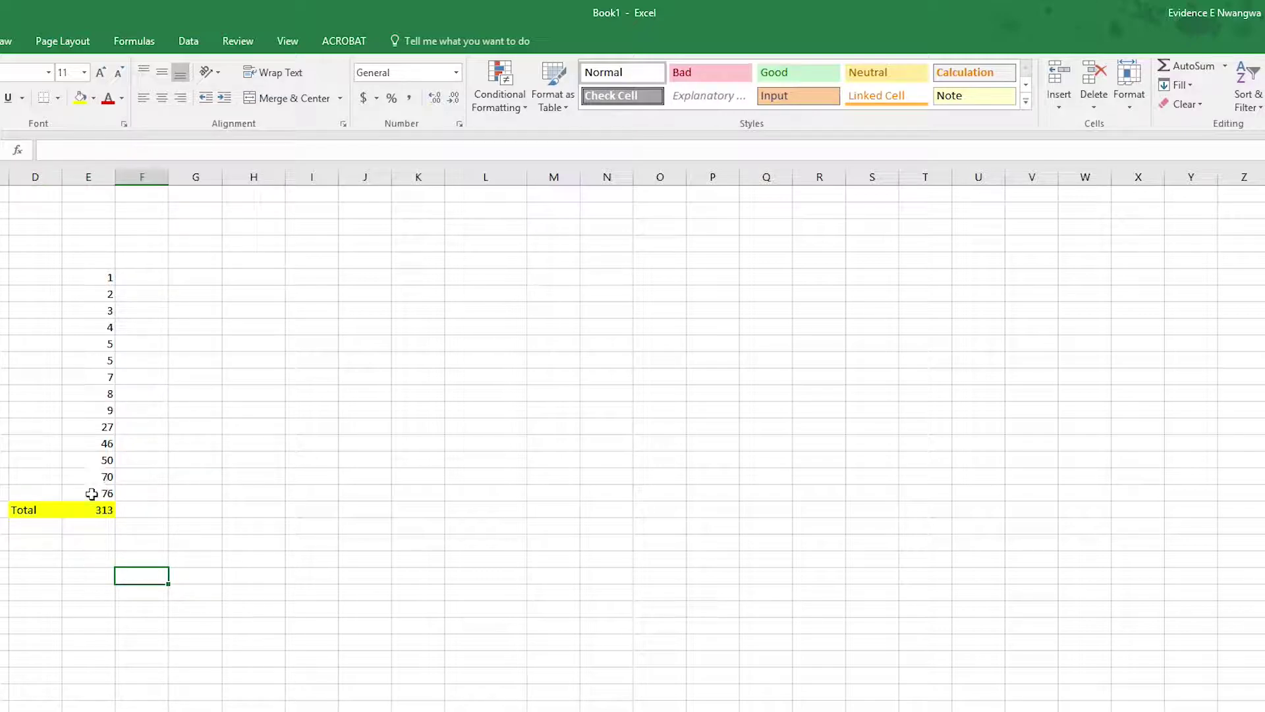
{"action": "left_click_drag", "start_coordinate": [107, 277], "coordinate": [100, 491]}
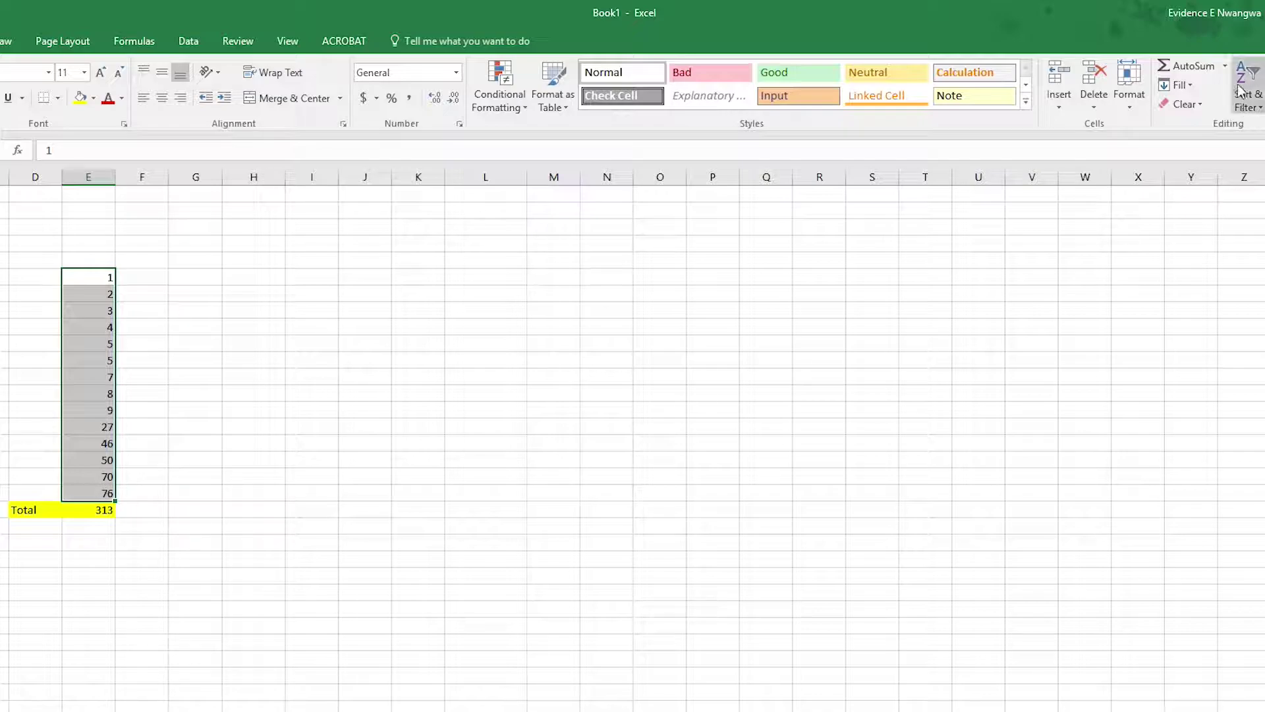
- Add the average, 22.35714, below the Total row, labelled 'average'
{"action": "left_click", "coordinate": [1225, 67]}
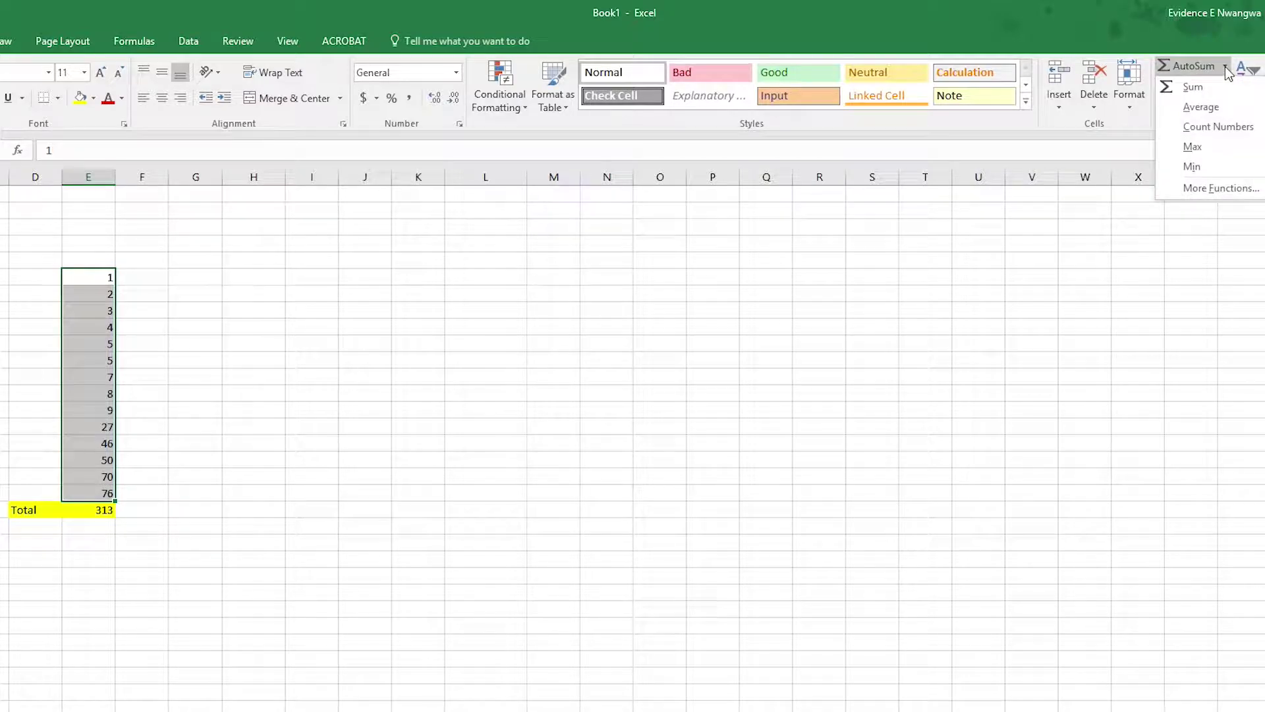
{"action": "left_click", "coordinate": [1232, 106]}
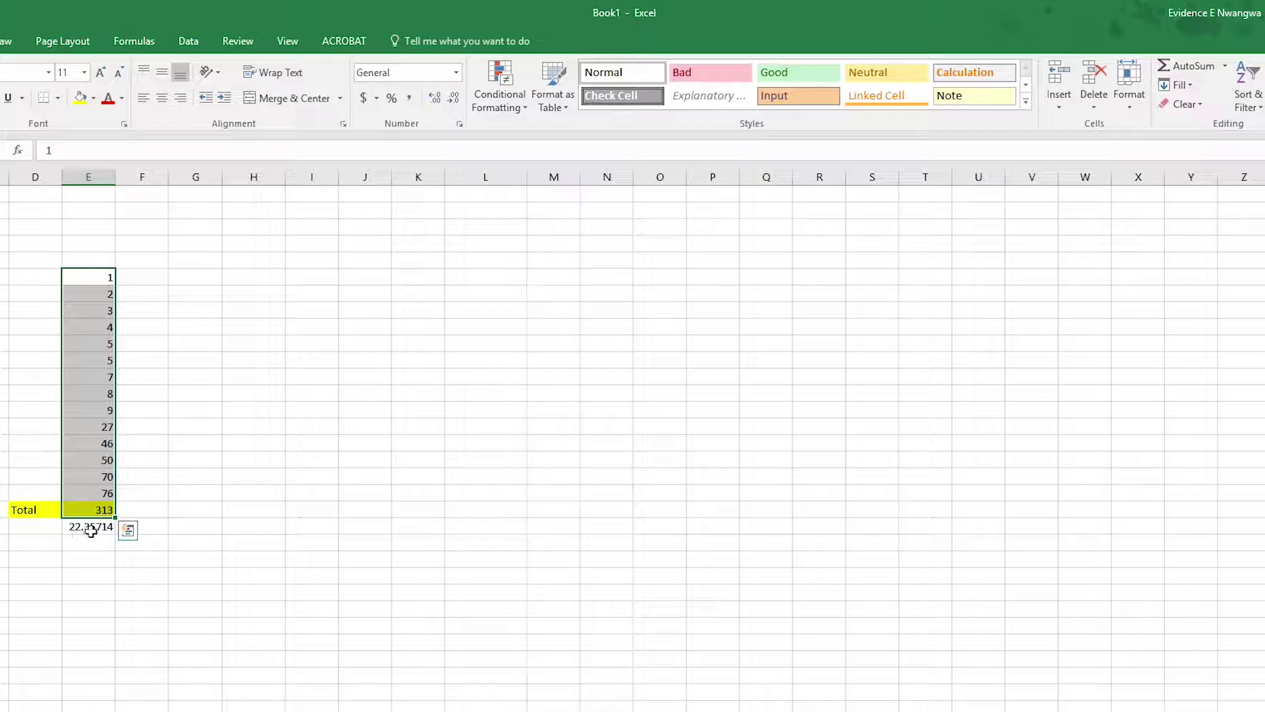
{"action": "left_click", "coordinate": [42, 526]}
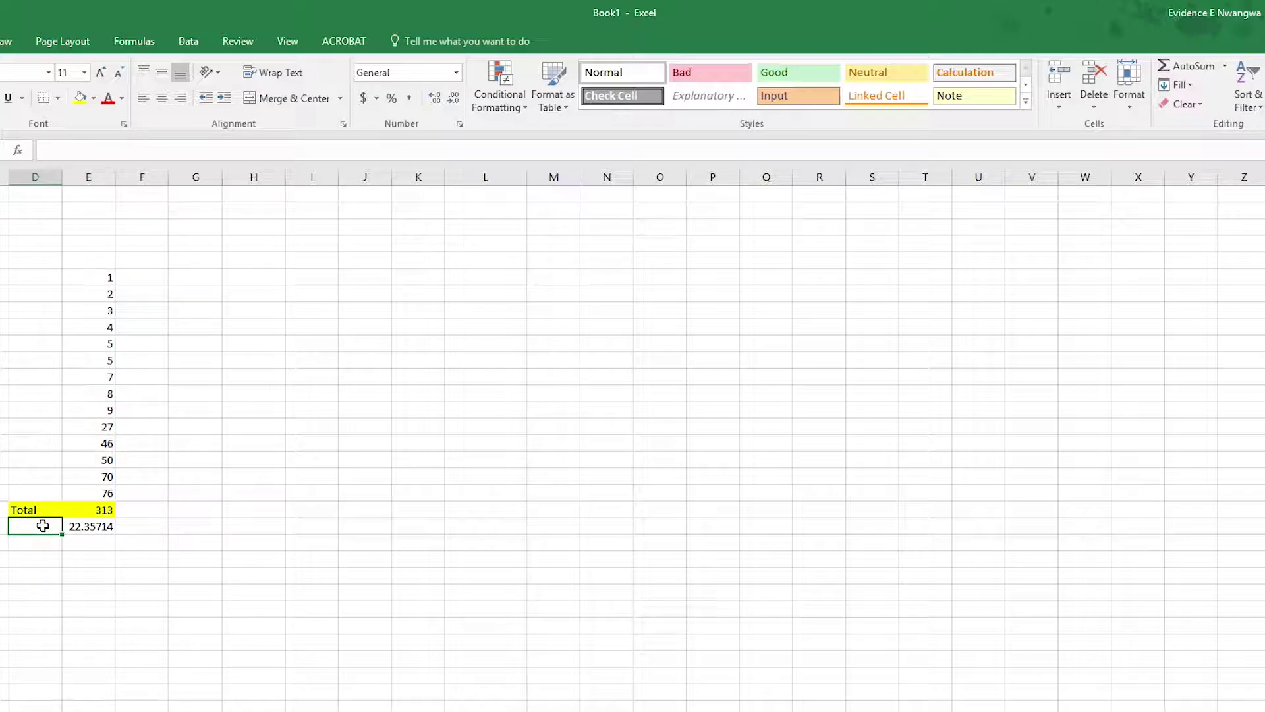
{"action": "type", "text": "average"}
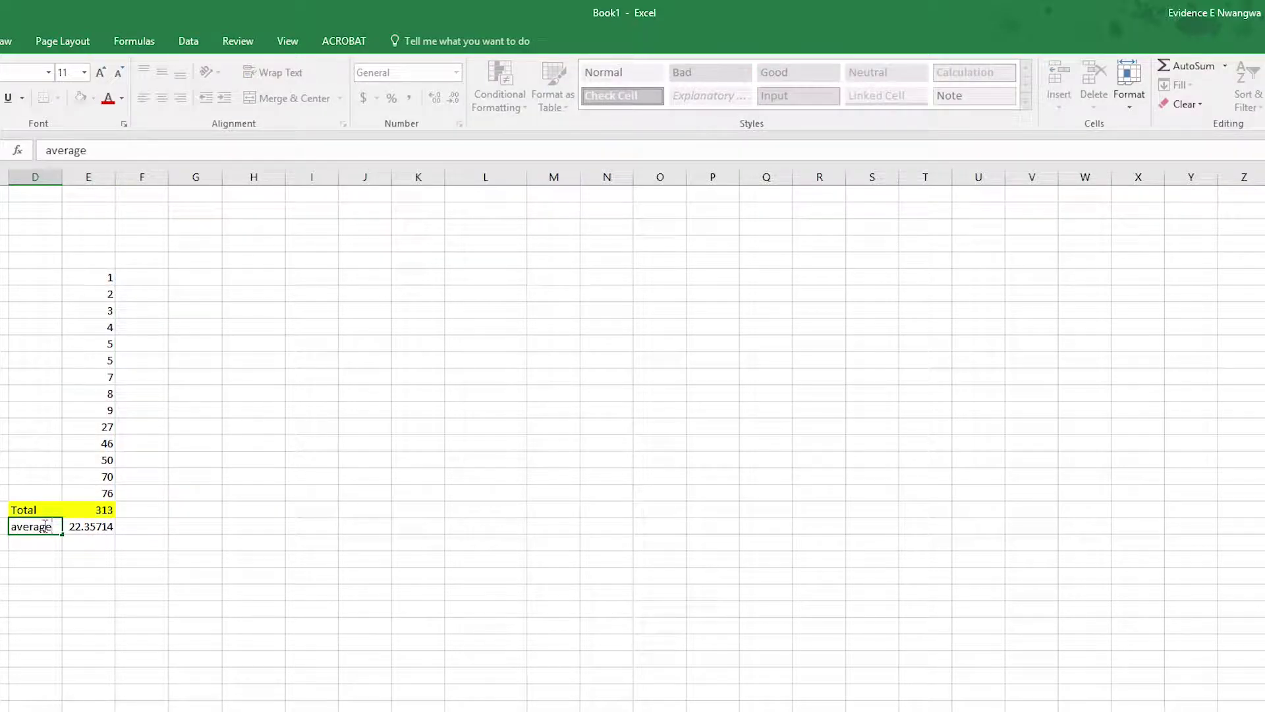
- Add the count of the numbers, 14, below the average
{"action": "left_click_drag", "start_coordinate": [98, 277], "coordinate": [99, 492]}
{"action": "left_click", "coordinate": [1225, 66]}
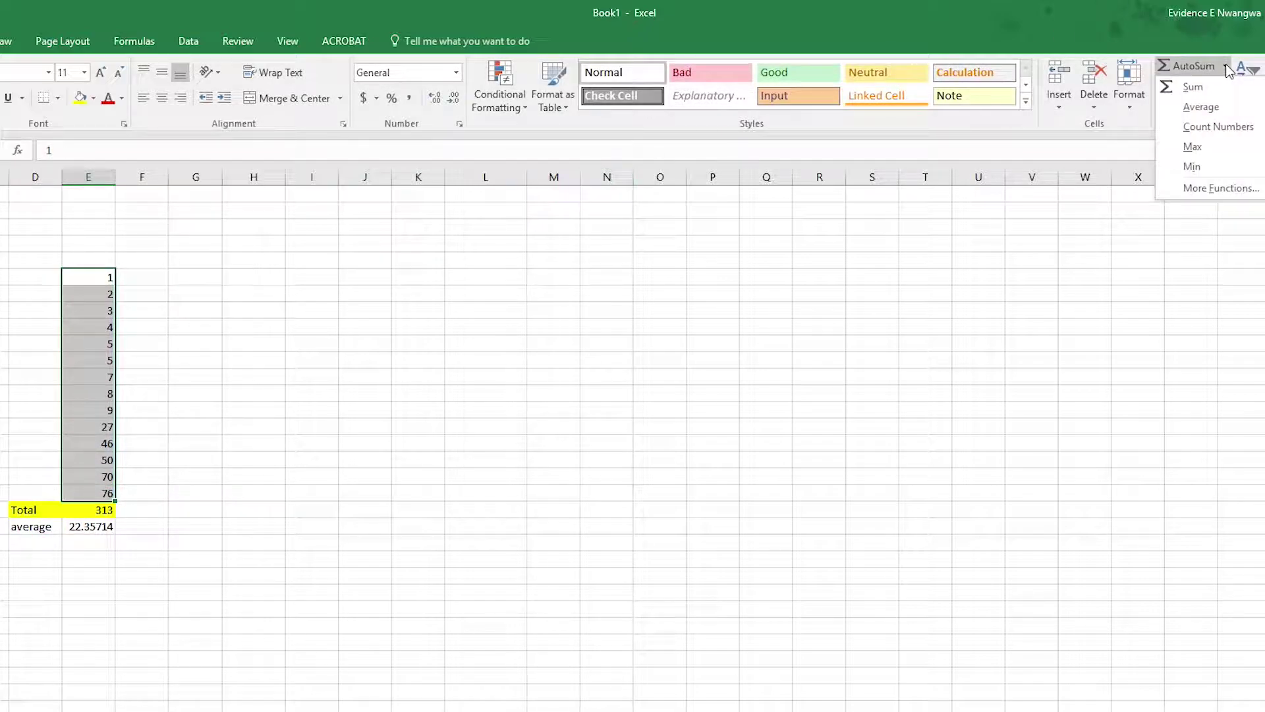
{"action": "left_click", "coordinate": [1224, 129]}
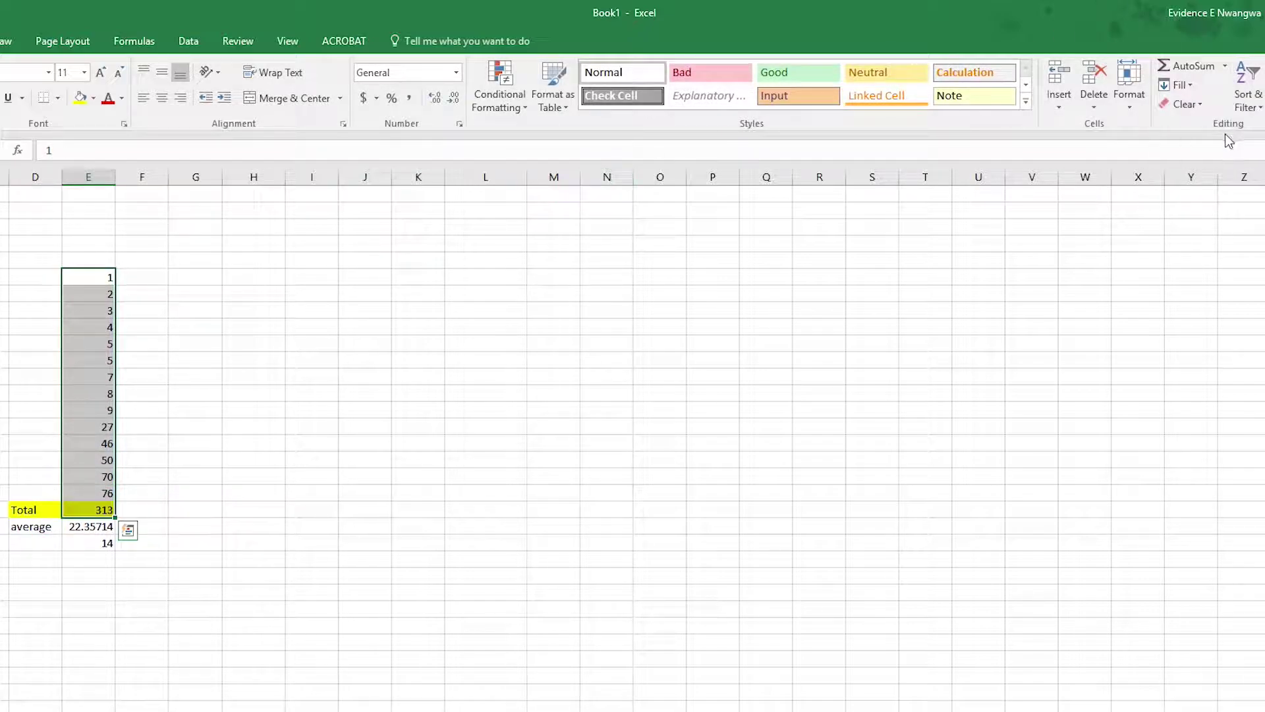
- Add the maximum of the number column, 76, below the count
{"action": "left_click", "coordinate": [89, 343]}
{"action": "left_click_drag", "start_coordinate": [96, 276], "coordinate": [102, 493]}
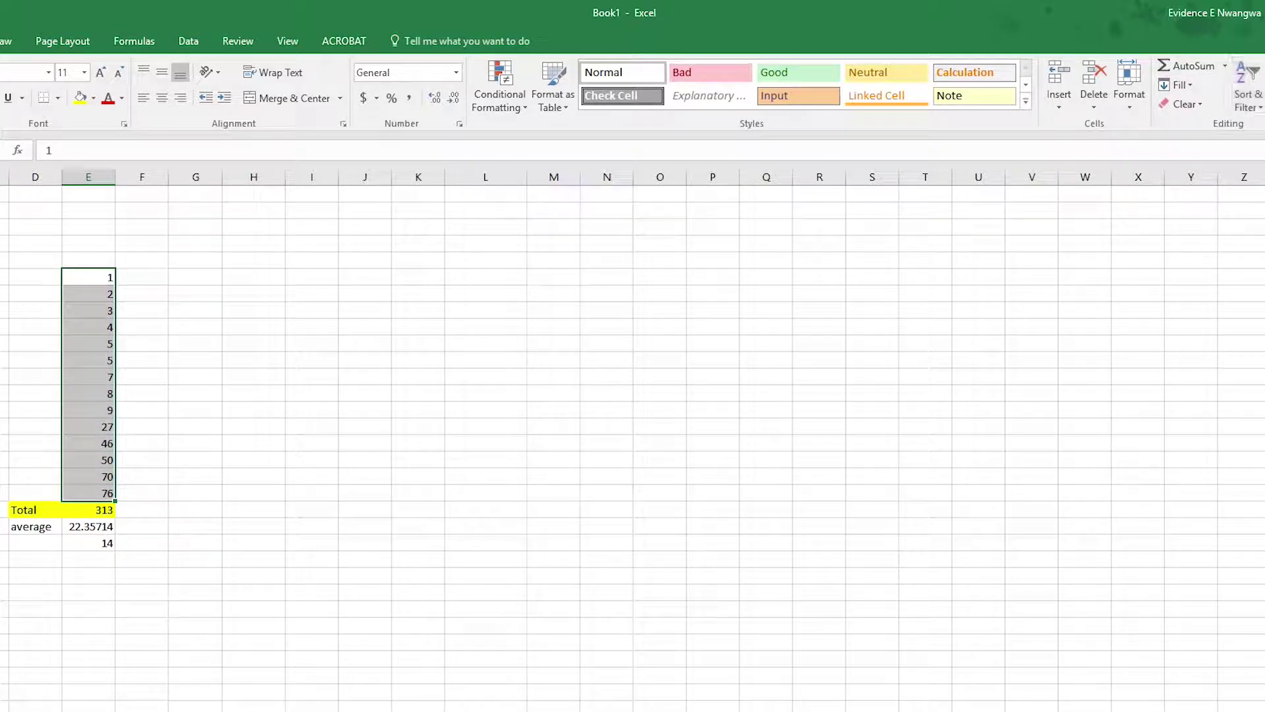
{"action": "left_click", "coordinate": [1226, 67]}
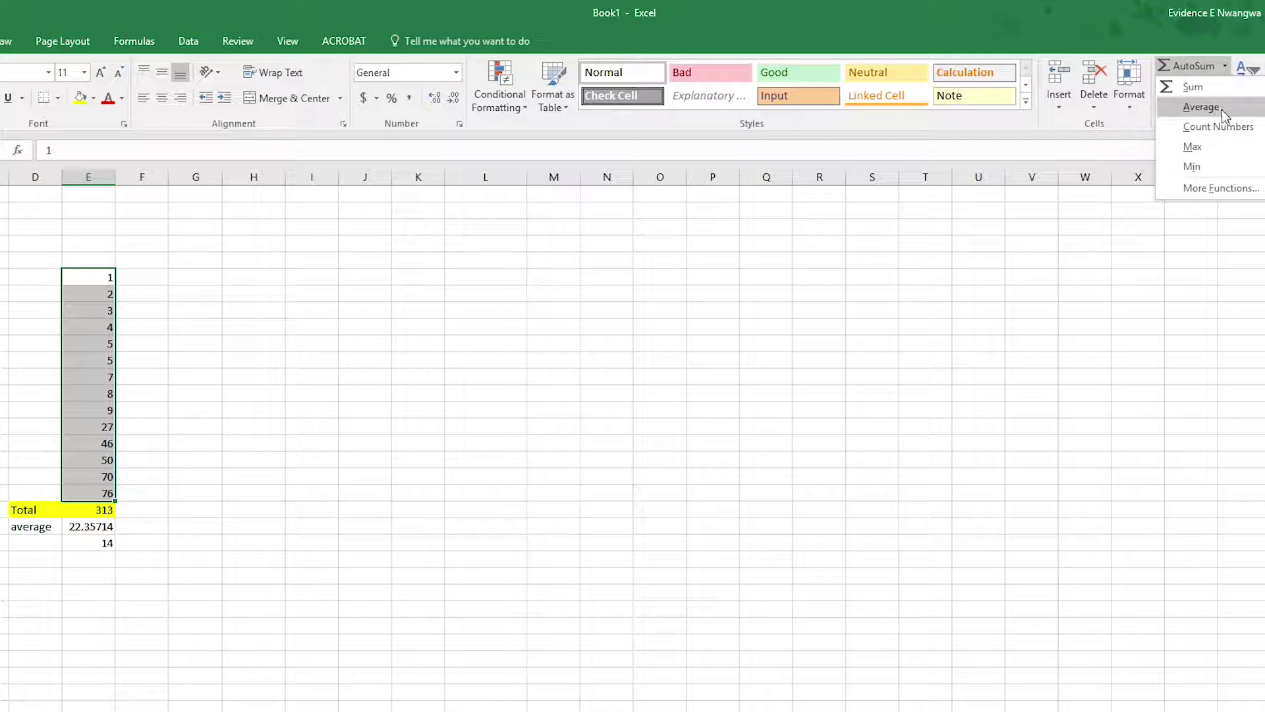
{"action": "left_click", "coordinate": [1193, 147]}
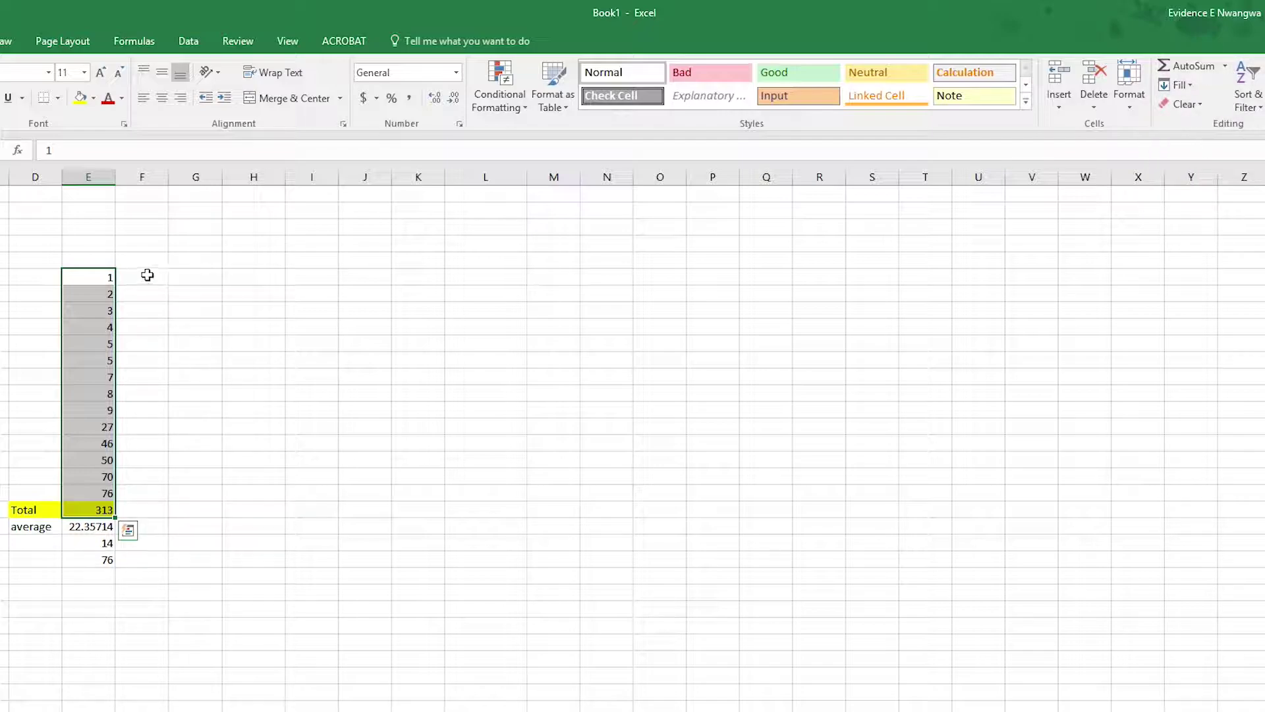
{"action": "left_click", "coordinate": [1226, 67]}
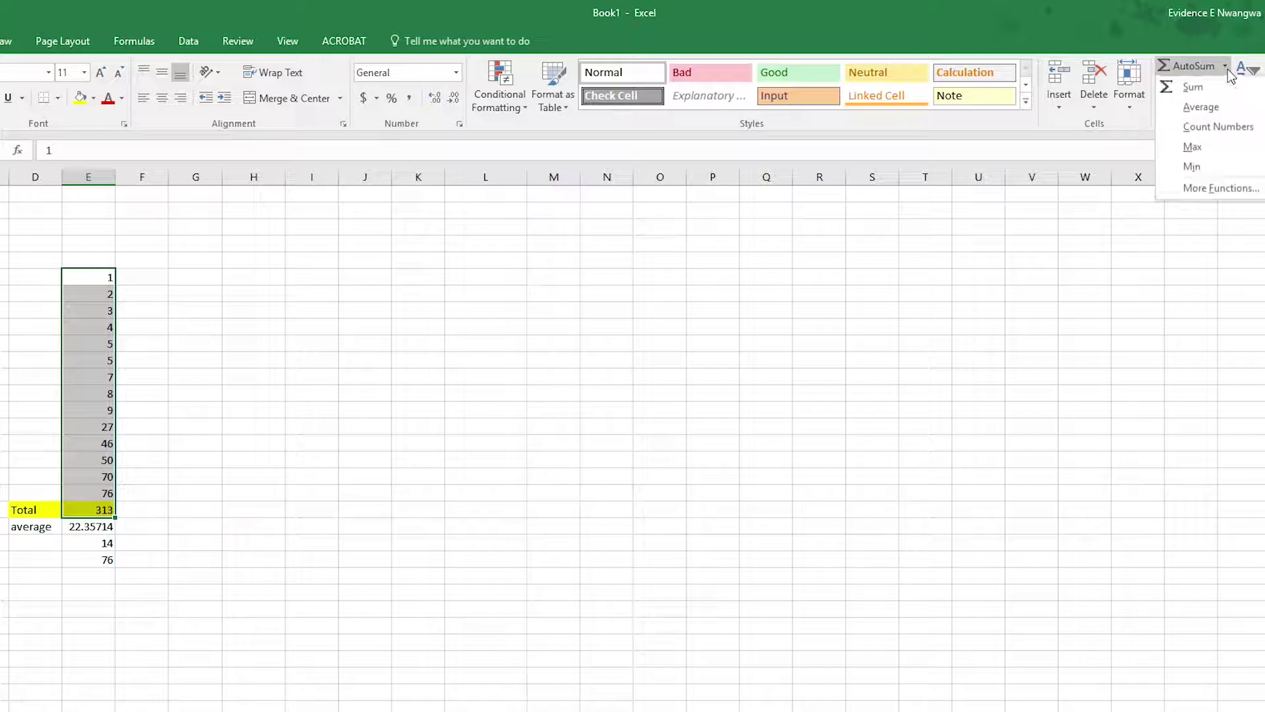
{"action": "left_click", "coordinate": [1206, 187]}
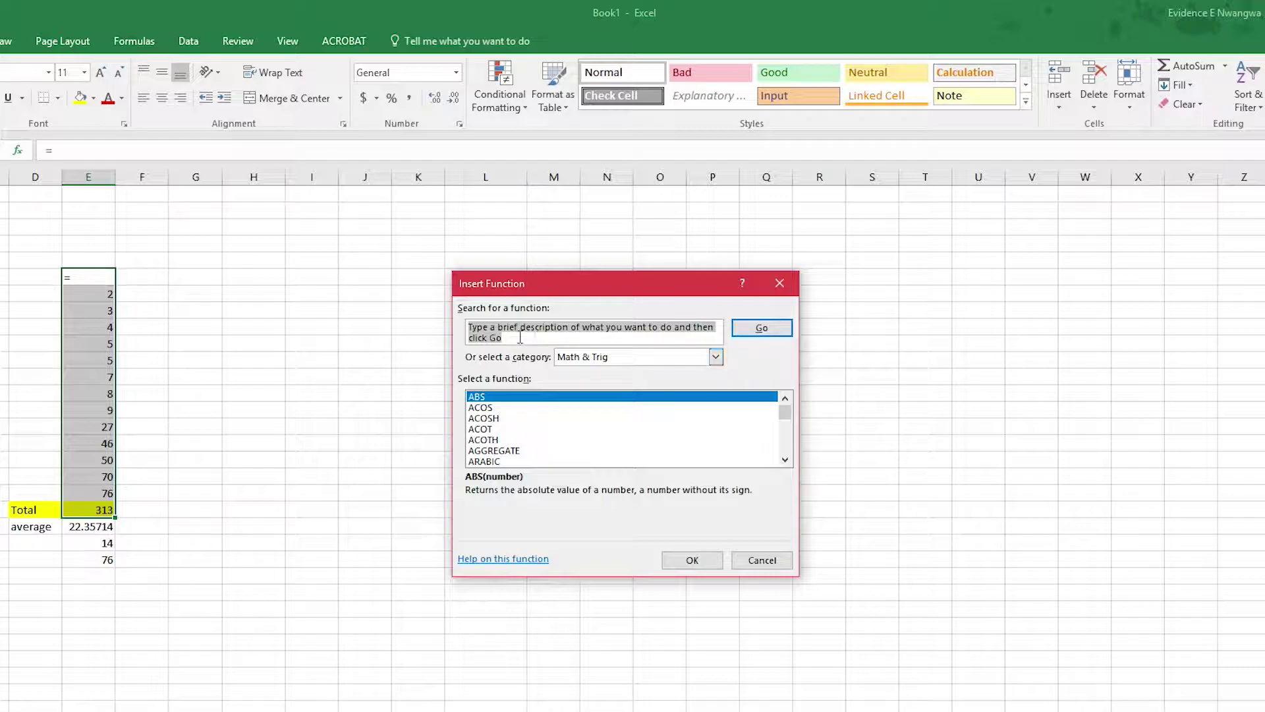
{"action": "left_click", "coordinate": [616, 360]}
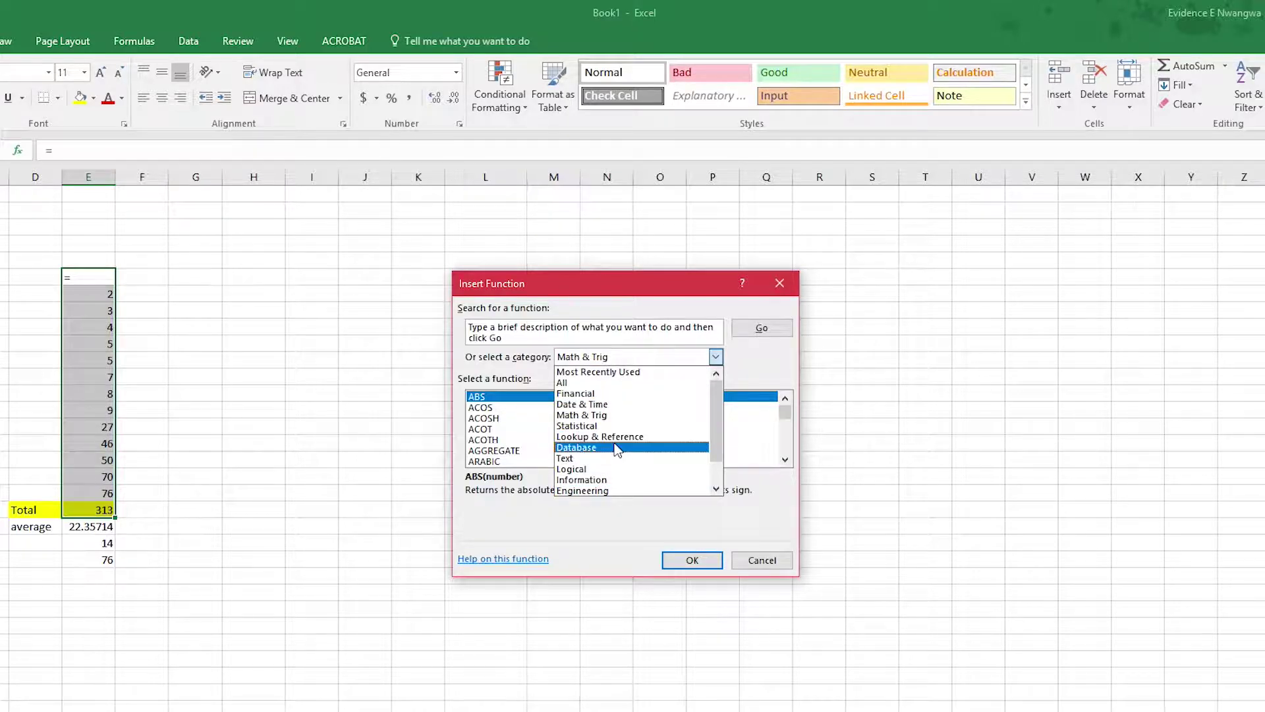
{"action": "left_click", "coordinate": [634, 364]}
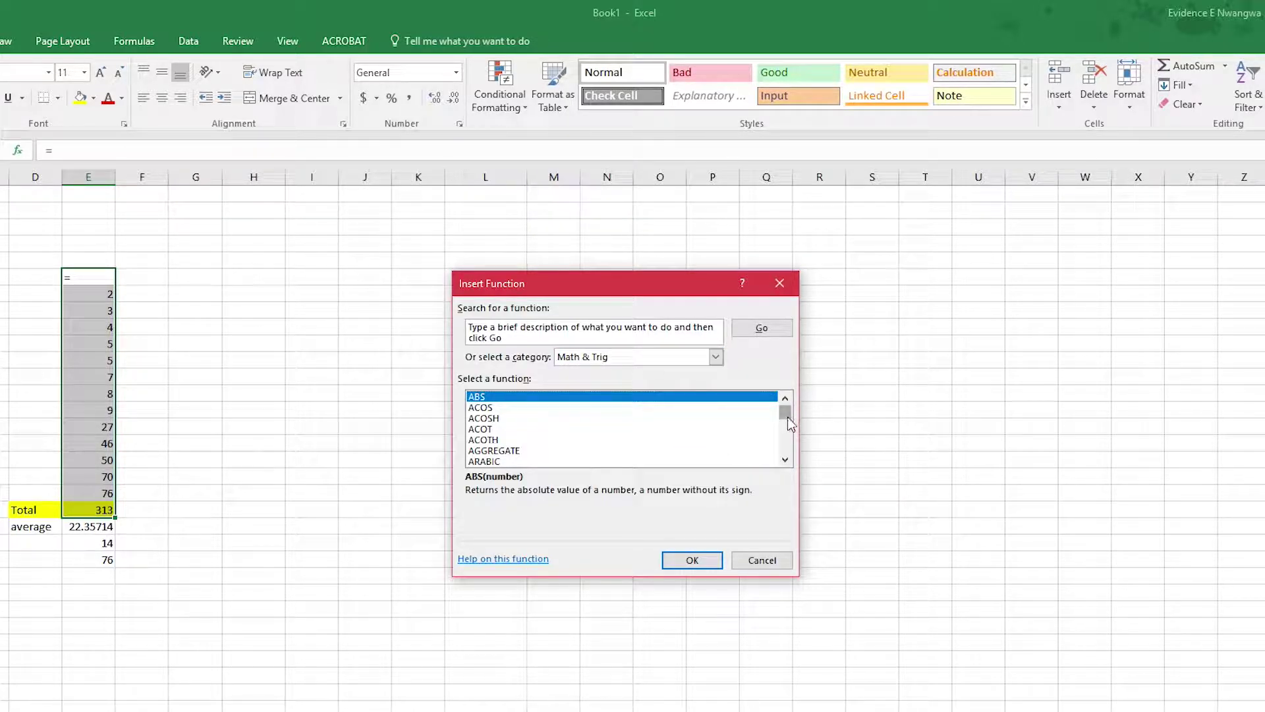
{"action": "mouse_move", "coordinate": [784, 413]}
{"action": "left_mouse_down"}
{"action": "mouse_move", "coordinate": [798, 454]}
{"action": "mouse_move", "coordinate": [791, 414]}
{"action": "left_mouse_up"}
{"action": "left_click", "coordinate": [765, 563]}
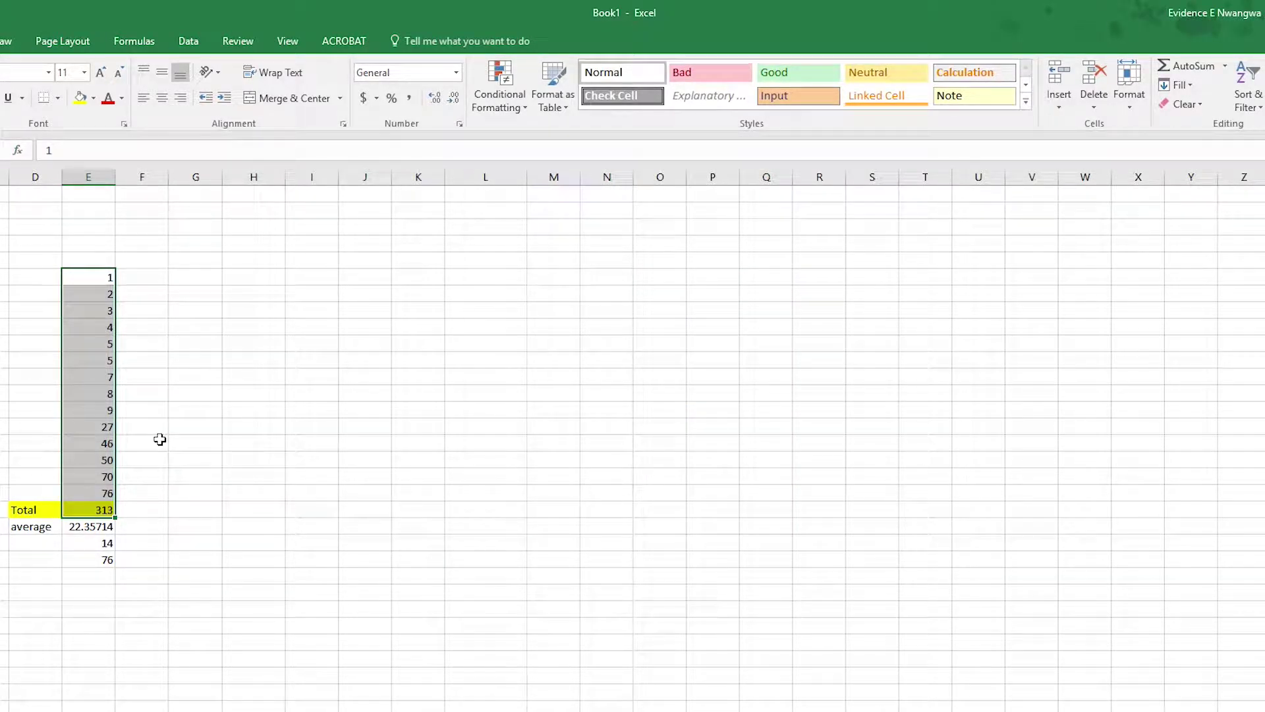
{"action": "left_click", "coordinate": [158, 277]}
{"action": "left_click", "coordinate": [232, 283]}
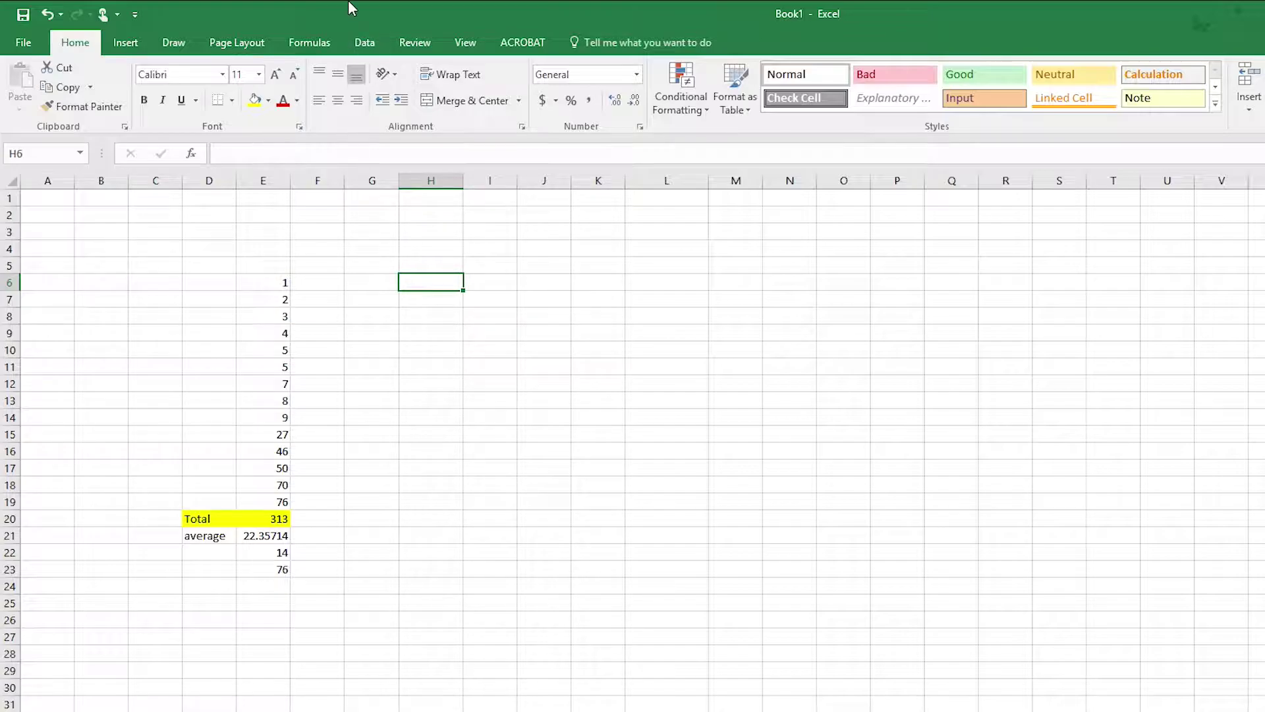
- On the Formulas tab, browse the AutoSum, Recently Used and Financial function lists
{"action": "left_click", "coordinate": [331, 34]}
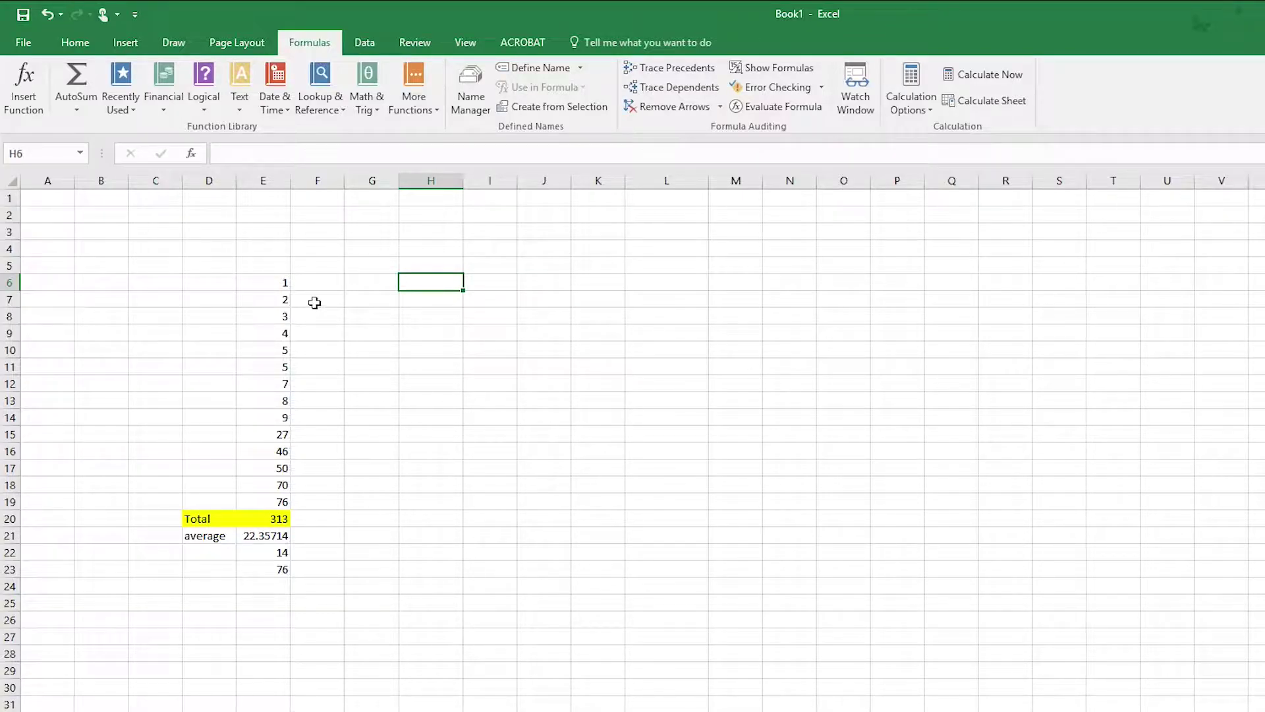
{"action": "left_click_drag", "start_coordinate": [273, 284], "coordinate": [290, 502]}
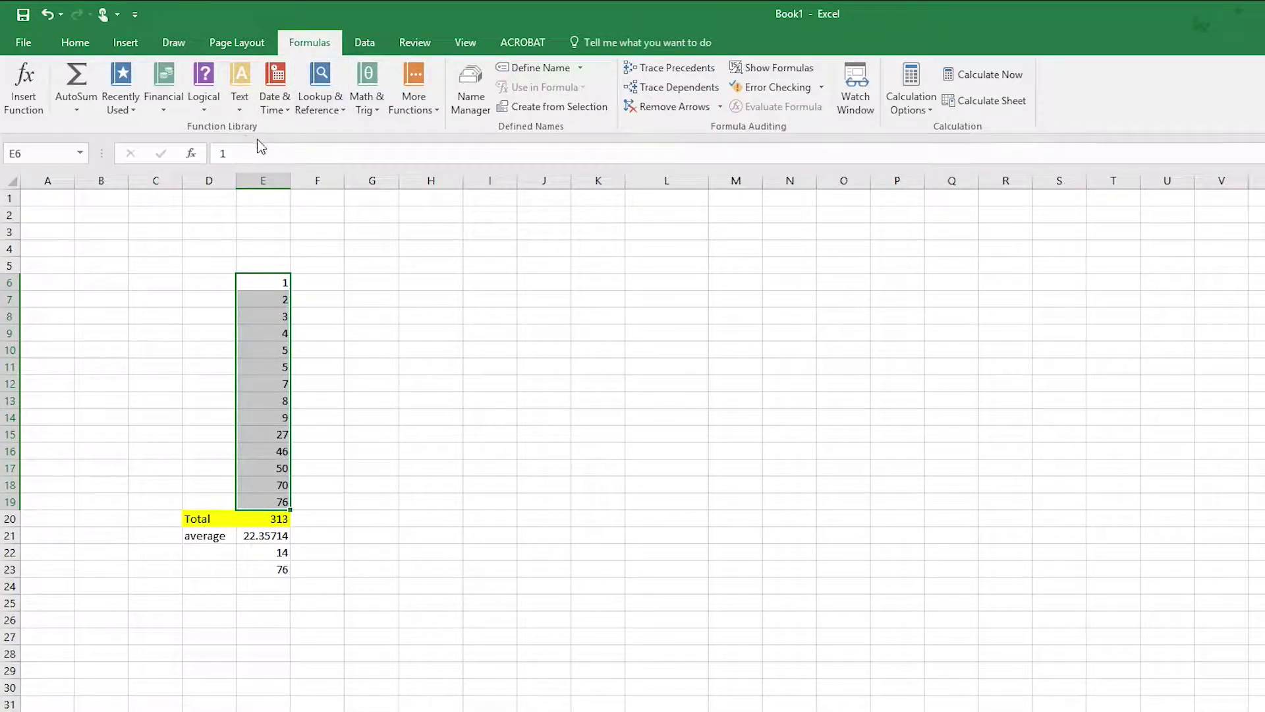
{"action": "left_click", "coordinate": [87, 111]}
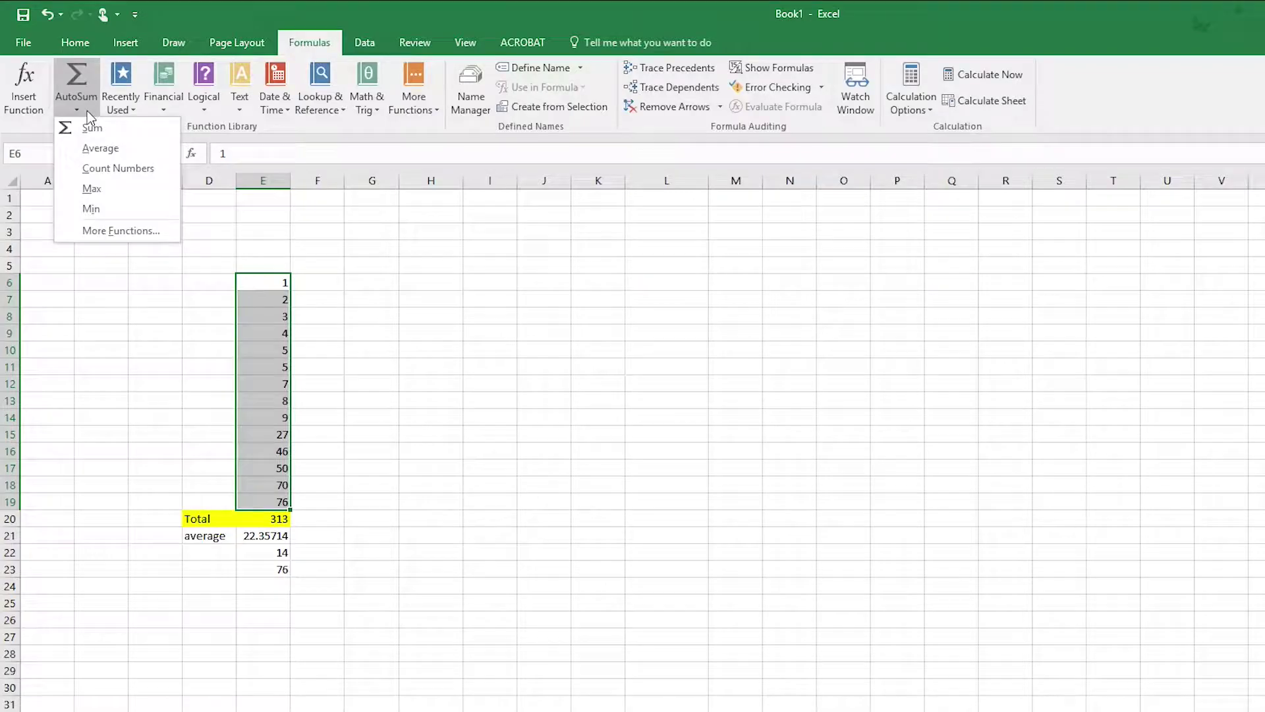
{"action": "left_click", "coordinate": [135, 109]}
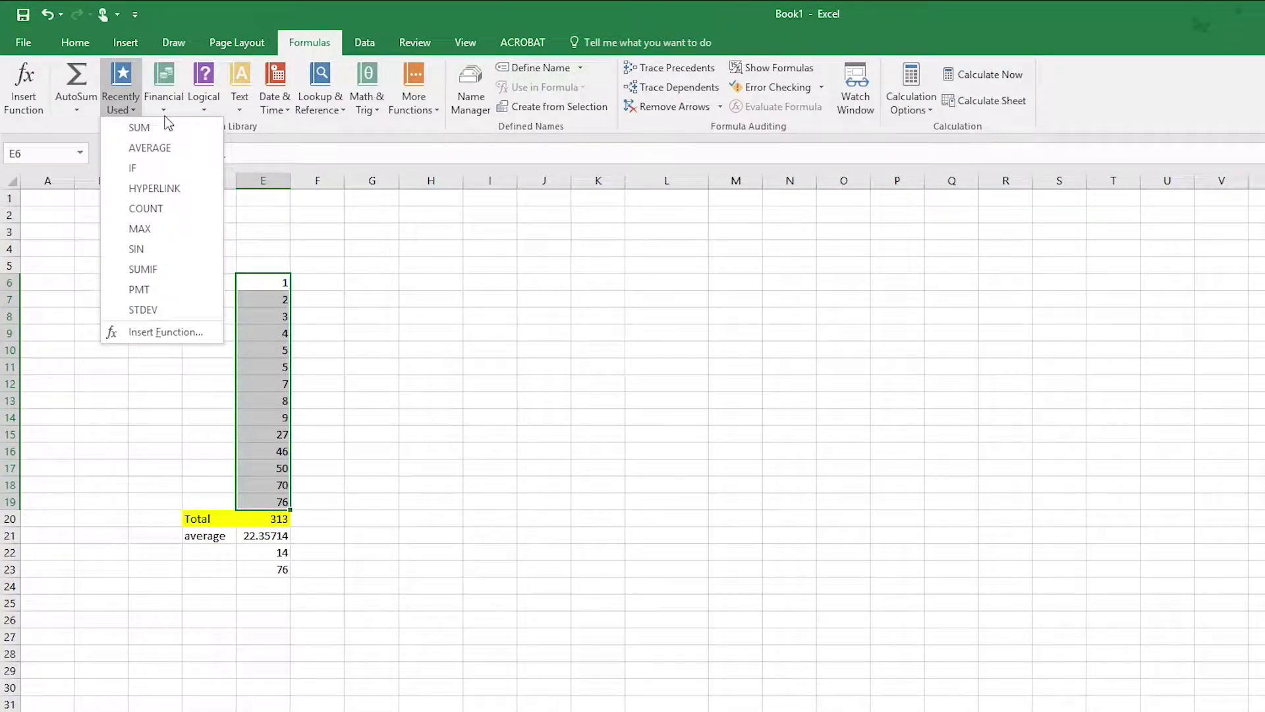
{"action": "left_click", "coordinate": [166, 110]}
- Browse the Logical, Text, Date & Time, Lookup, Math & Trig and More Functions lists
{"action": "scroll", "coordinate": [254, 267], "scroll_direction": "down", "scroll_amount": 9}
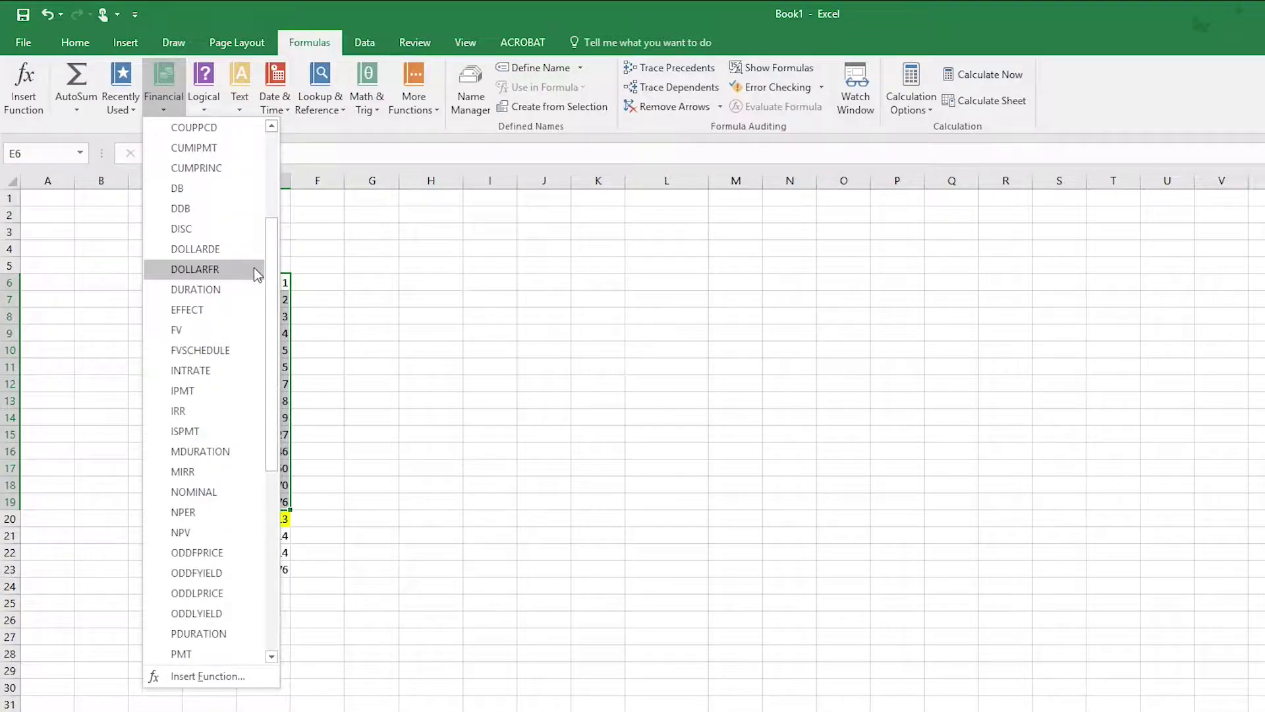
{"action": "left_click", "coordinate": [203, 110]}
{"action": "left_click", "coordinate": [241, 112]}
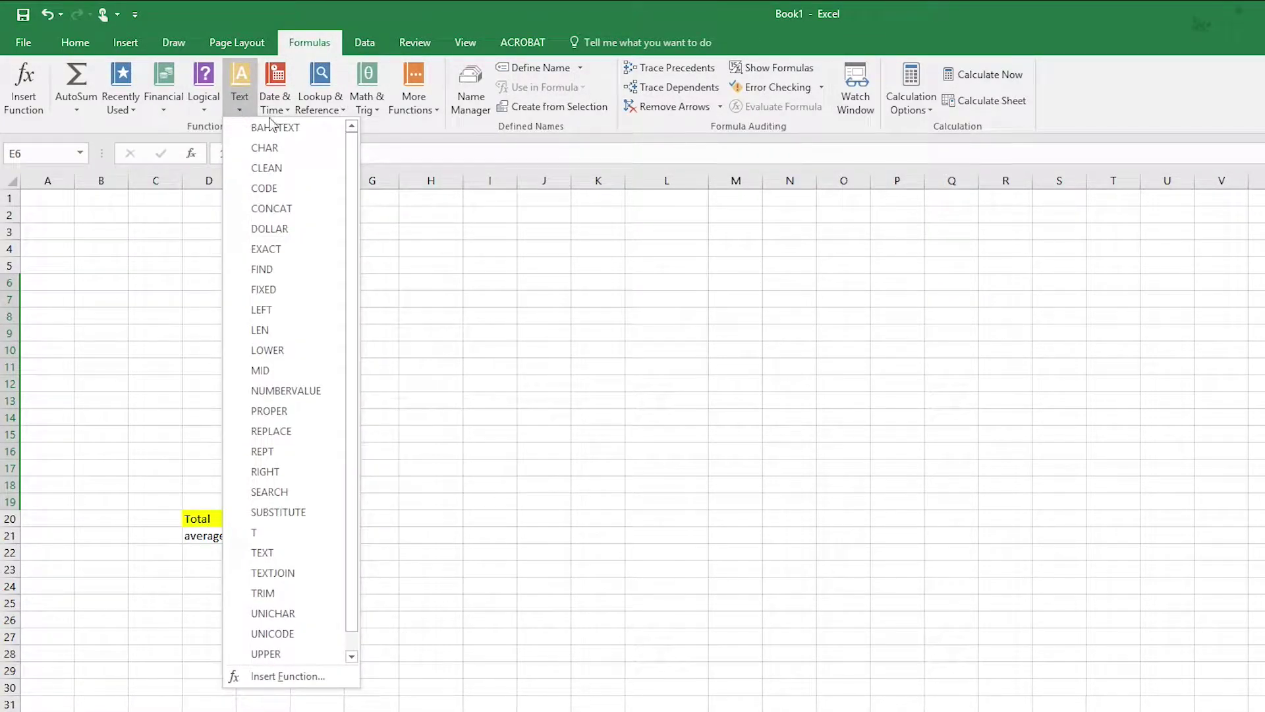
{"action": "left_click", "coordinate": [292, 113]}
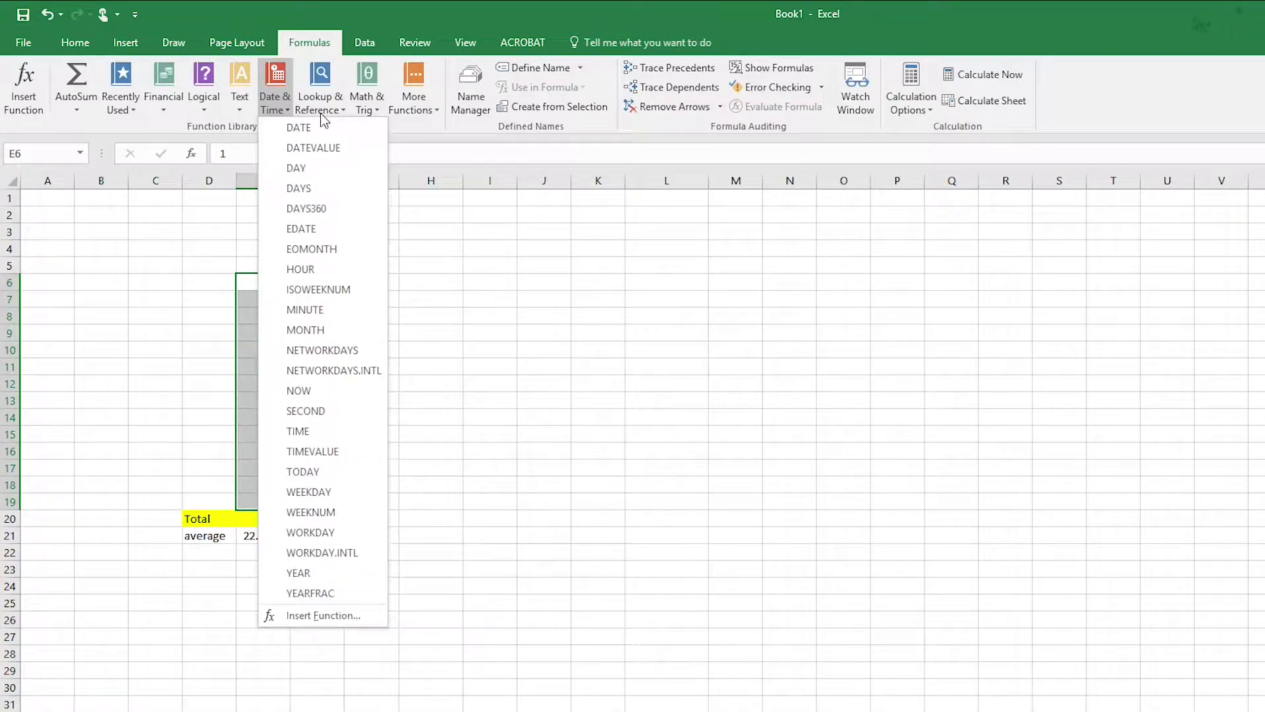
{"action": "left_click", "coordinate": [341, 114]}
{"action": "left_click", "coordinate": [367, 106]}
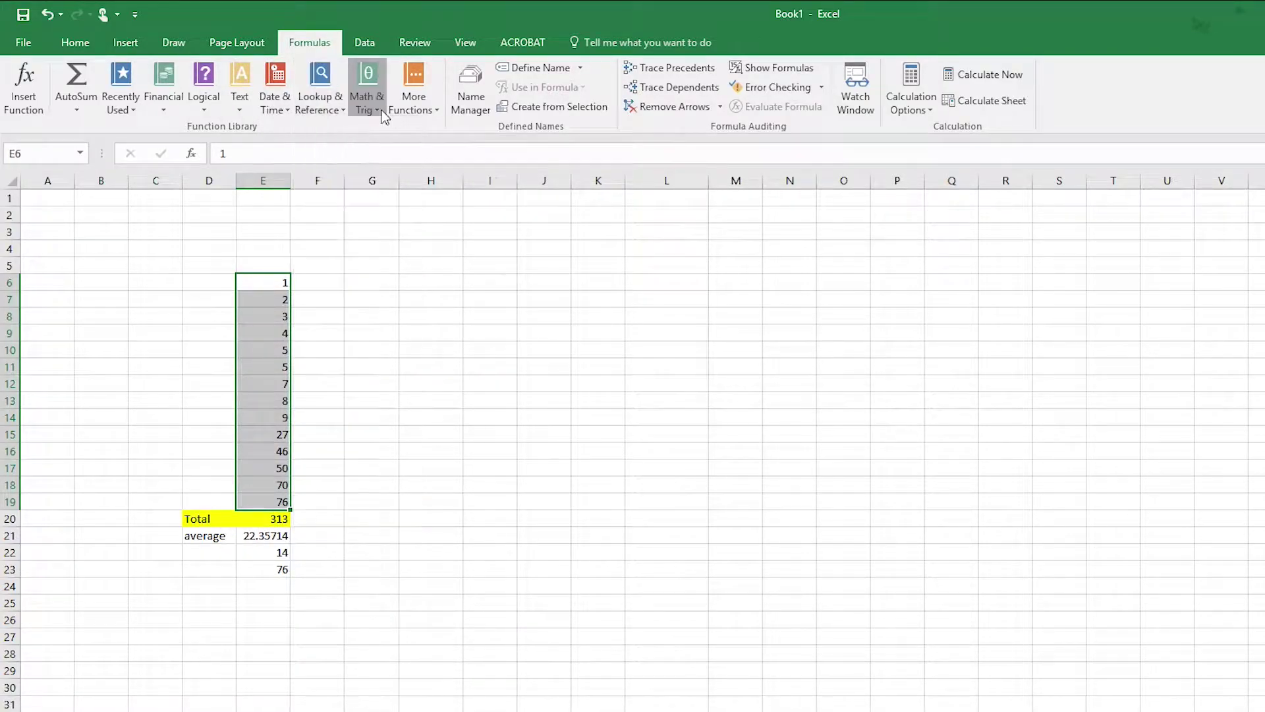
{"action": "left_click", "coordinate": [440, 116]}
{"action": "left_click", "coordinate": [437, 374]}
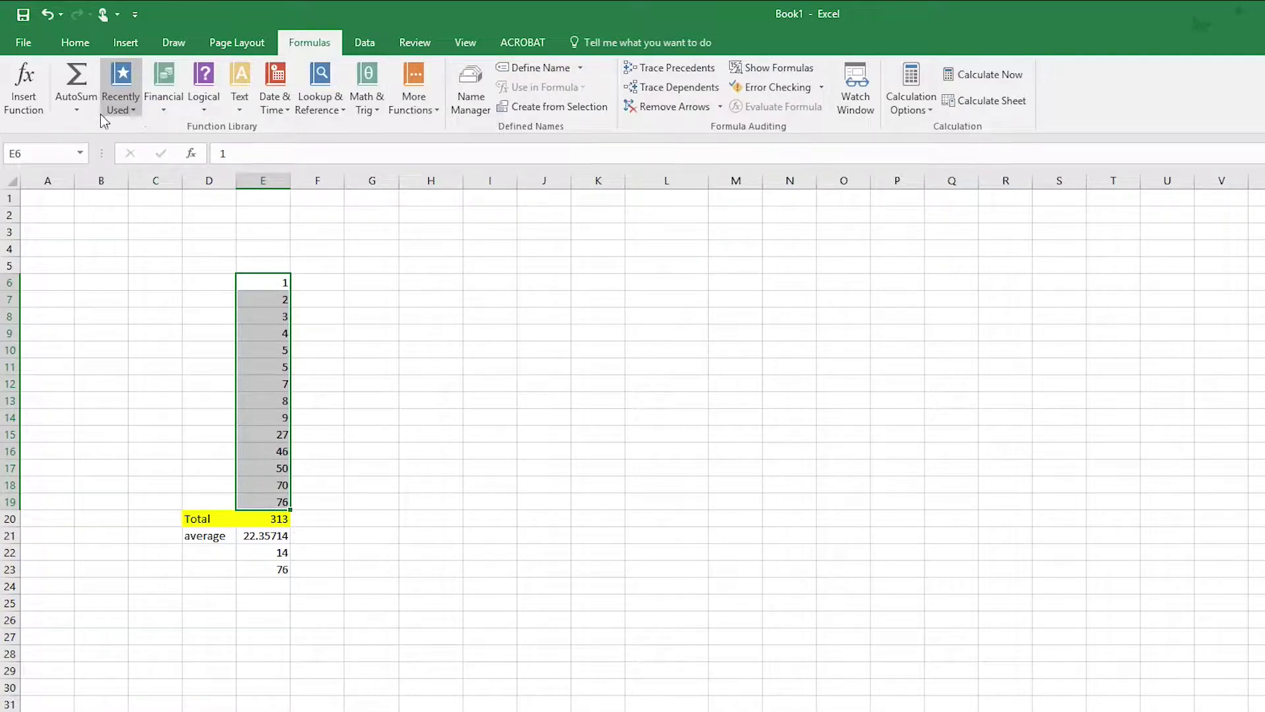
- Insert the COUPDAYBS financial function into cell G11
{"action": "left_click", "coordinate": [164, 111]}
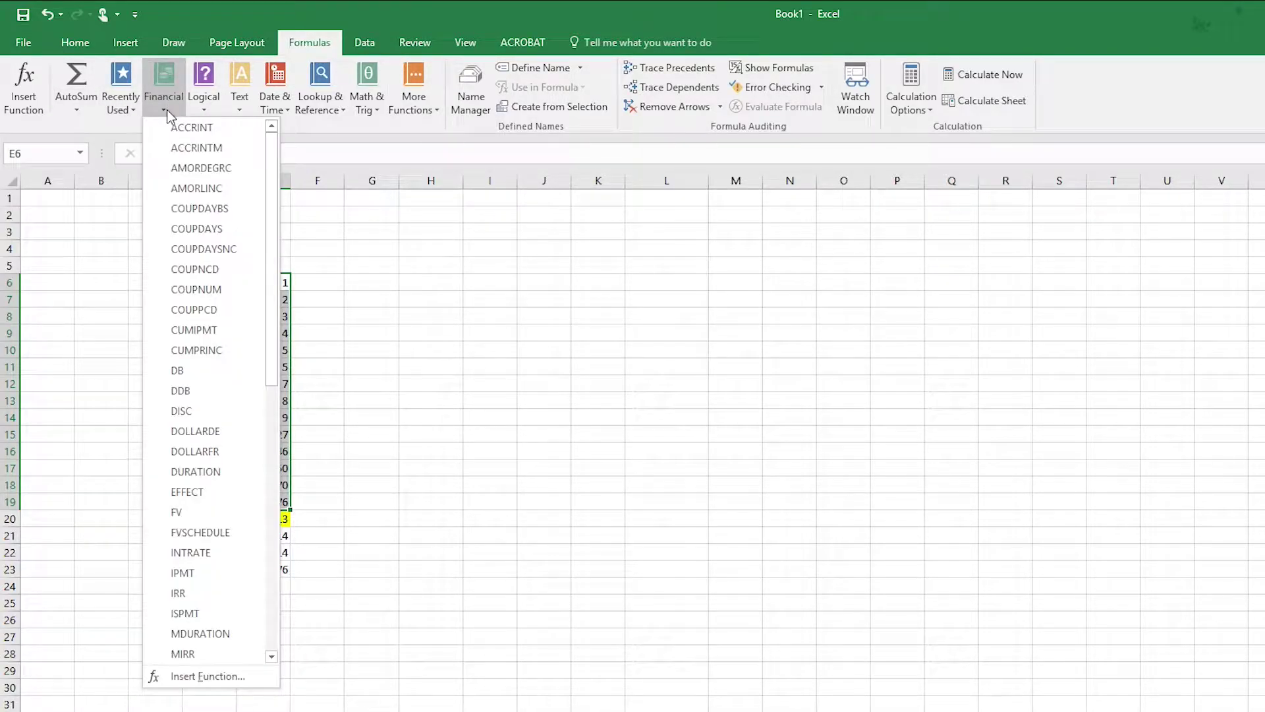
{"action": "left_click", "coordinate": [382, 366]}
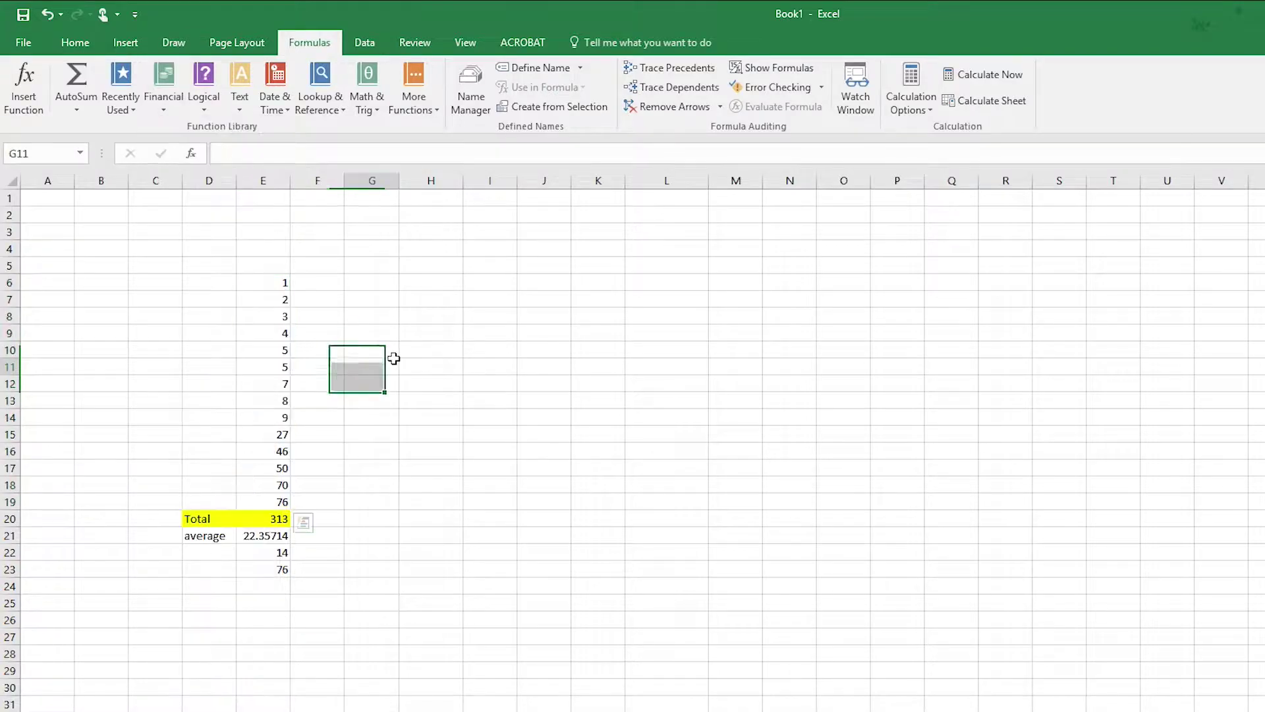
{"action": "left_click", "coordinate": [175, 115]}
{"action": "left_click", "coordinate": [200, 208]}
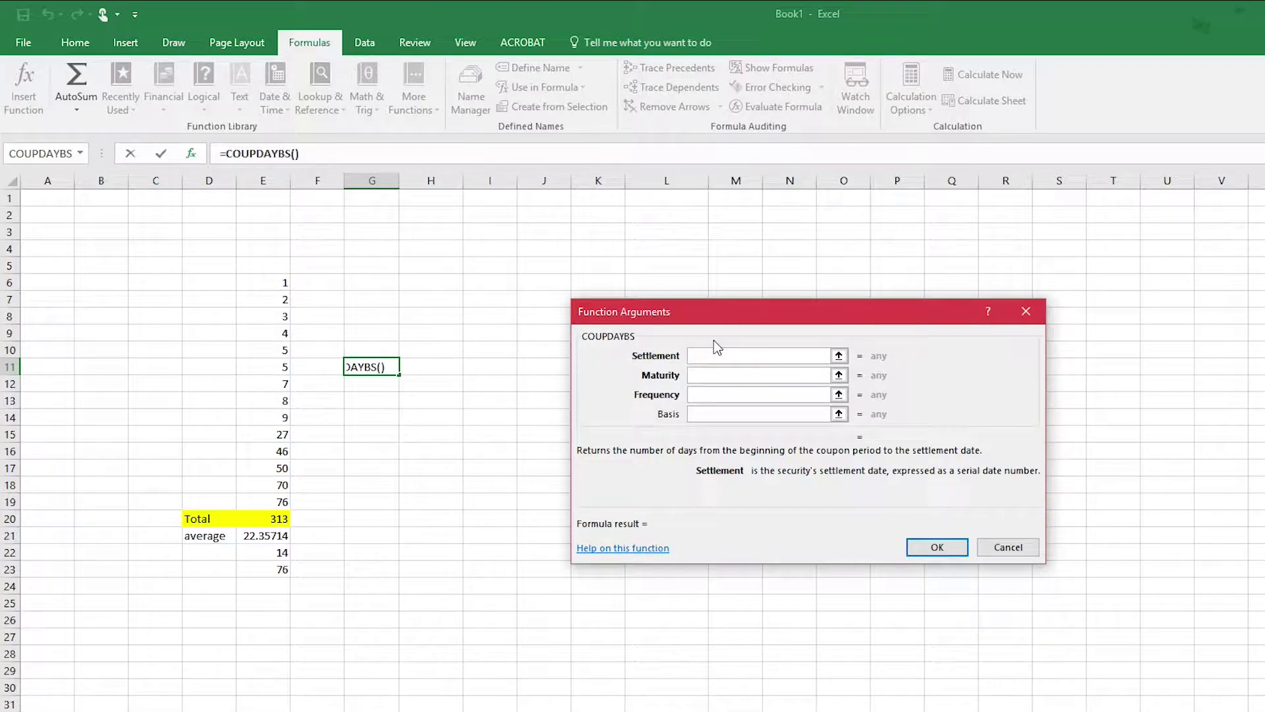
{"action": "left_click_drag", "start_coordinate": [711, 321], "coordinate": [622, 276]}
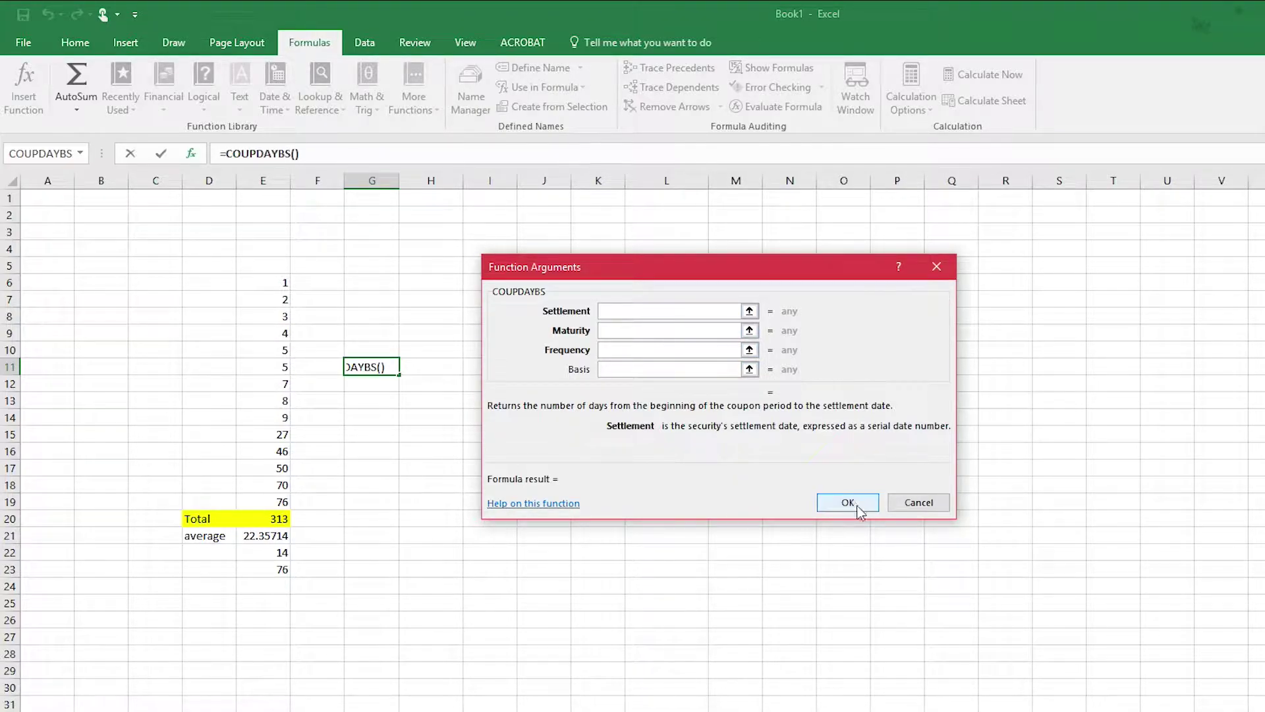
{"action": "left_click", "coordinate": [931, 503]}
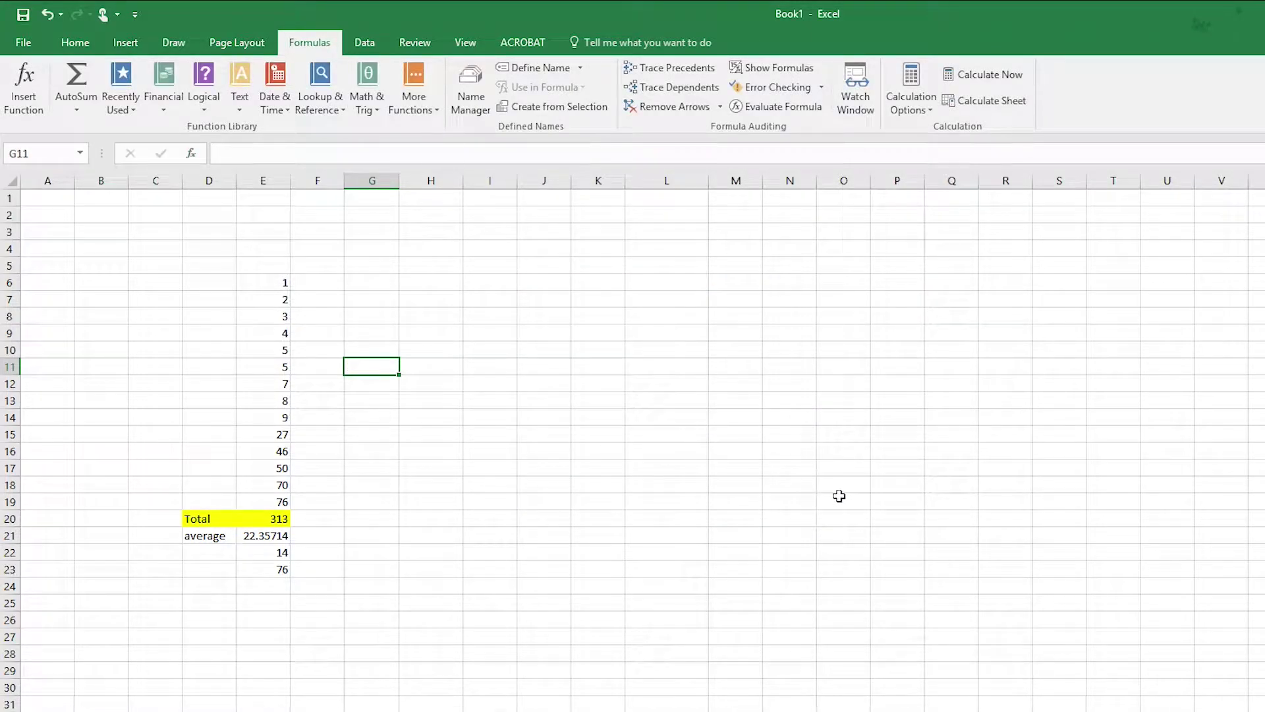
{"action": "left_click", "coordinate": [573, 369]}
{"action": "left_click", "coordinate": [206, 105]}
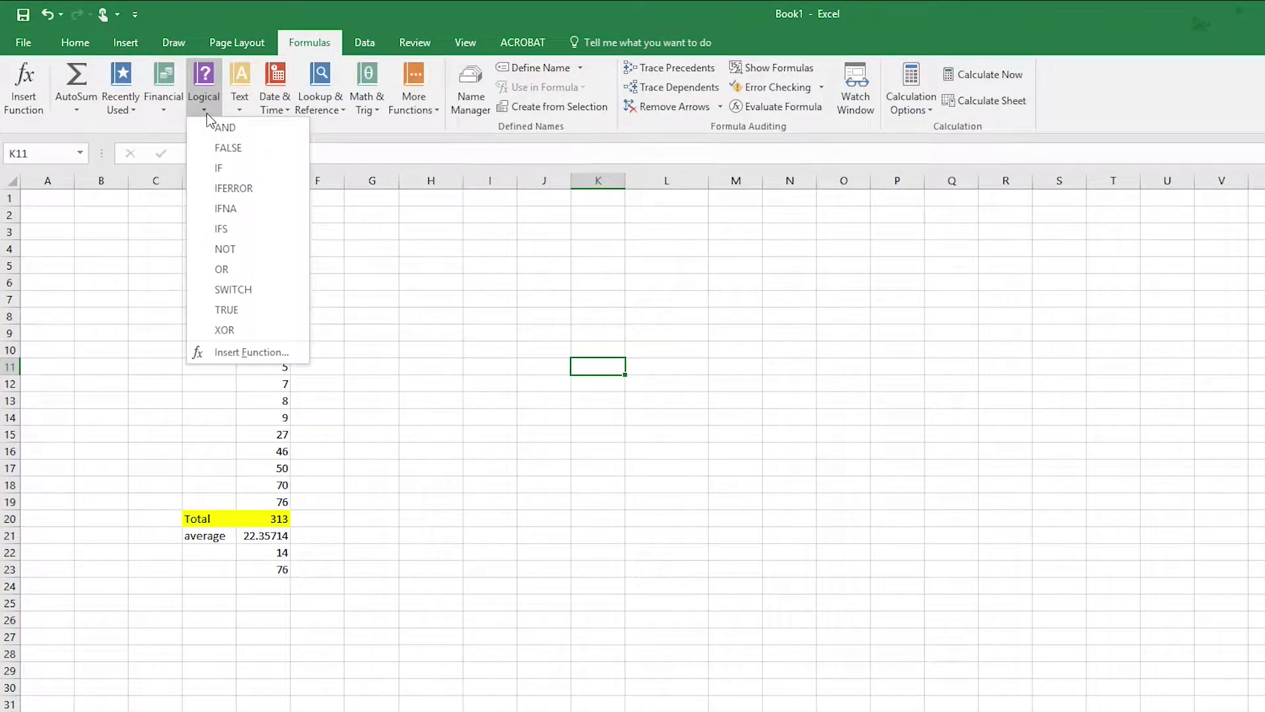
- Build =IFERROR(E5:E19,E22) in K11, returning 5, then drag it to G6
{"action": "left_click", "coordinate": [269, 191]}
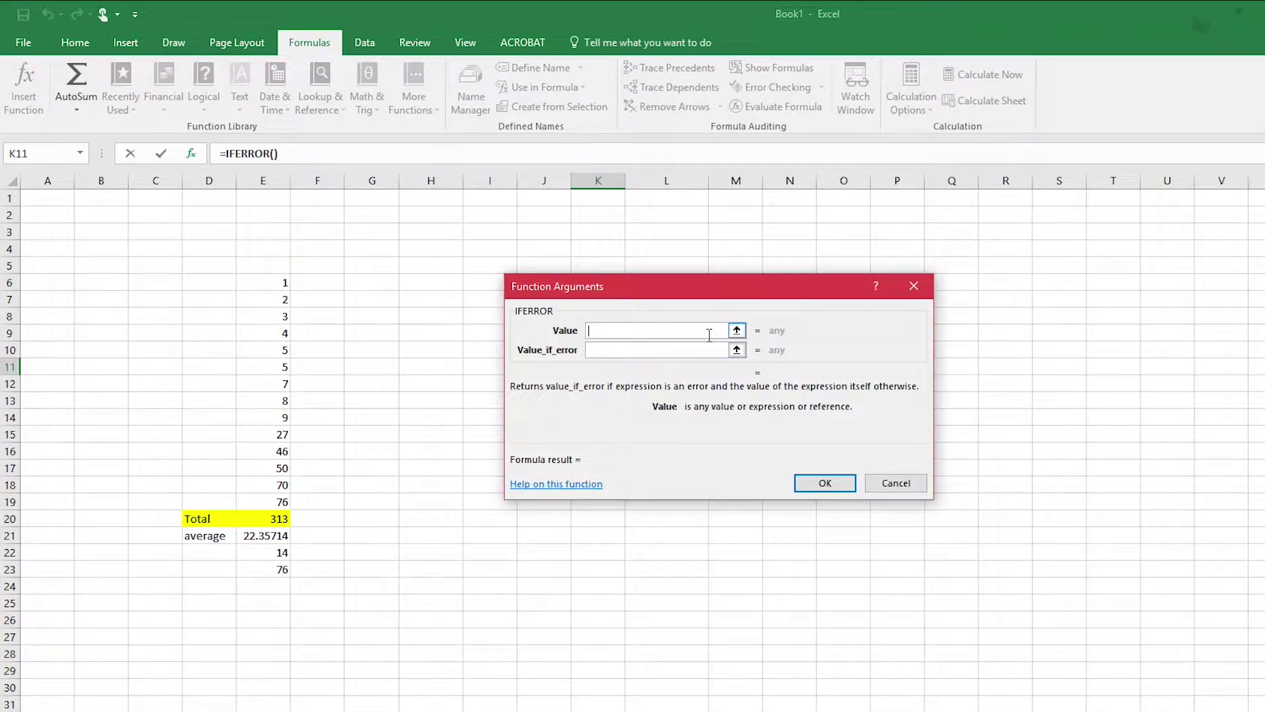
{"action": "left_click", "coordinate": [737, 331]}
{"action": "left_click_drag", "start_coordinate": [274, 266], "coordinate": [285, 500]}
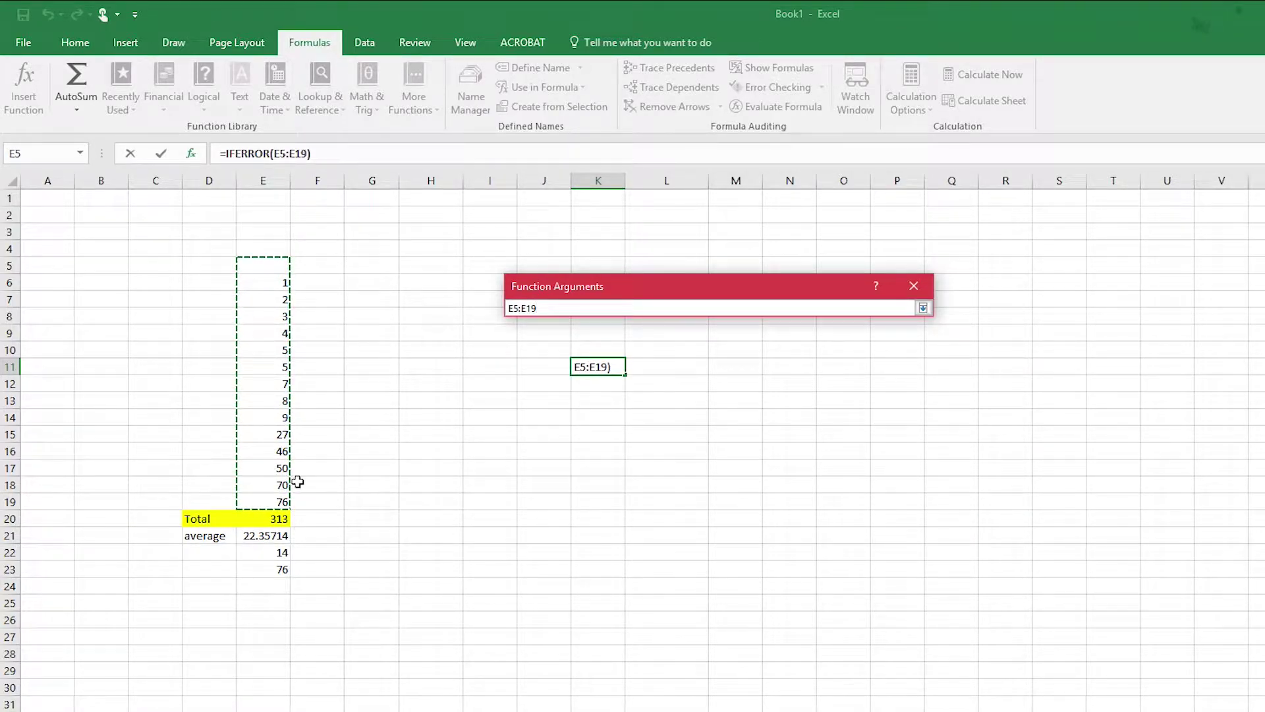
{"action": "left_click", "coordinate": [923, 308]}
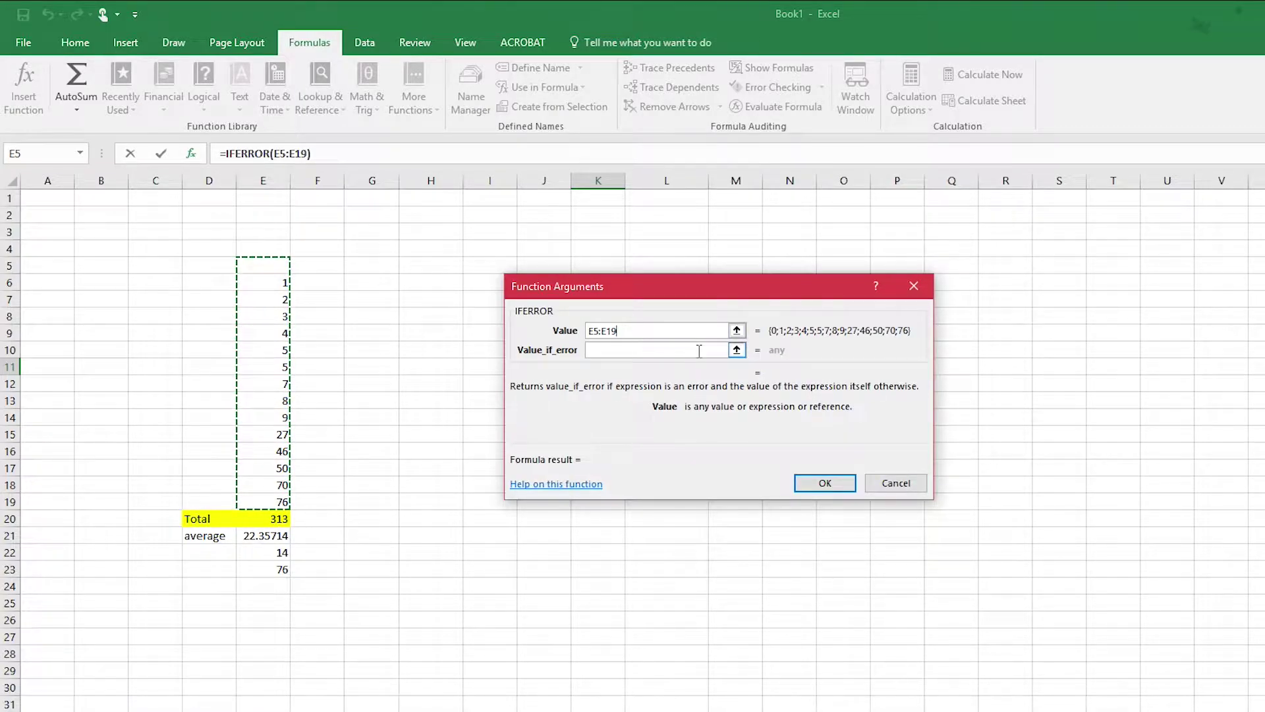
{"action": "left_click", "coordinate": [736, 349]}
{"action": "left_click", "coordinate": [274, 554]}
{"action": "left_click", "coordinate": [923, 308]}
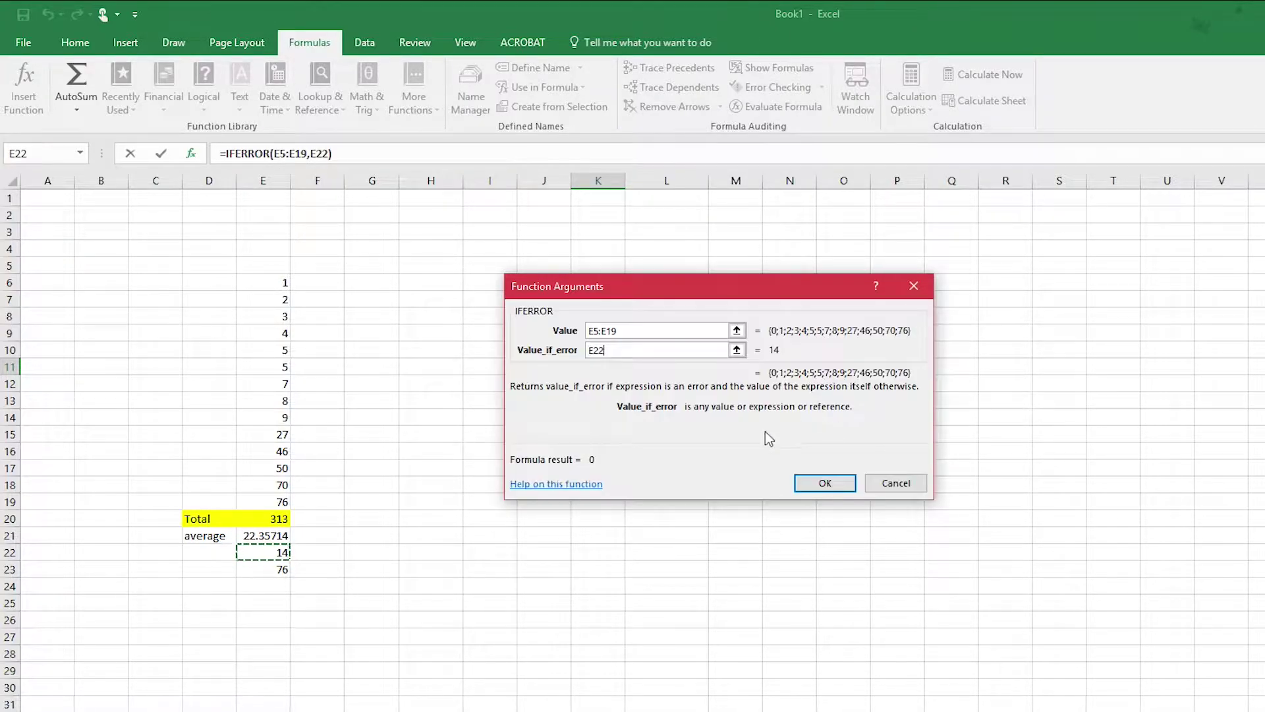
{"action": "left_click", "coordinate": [820, 484]}
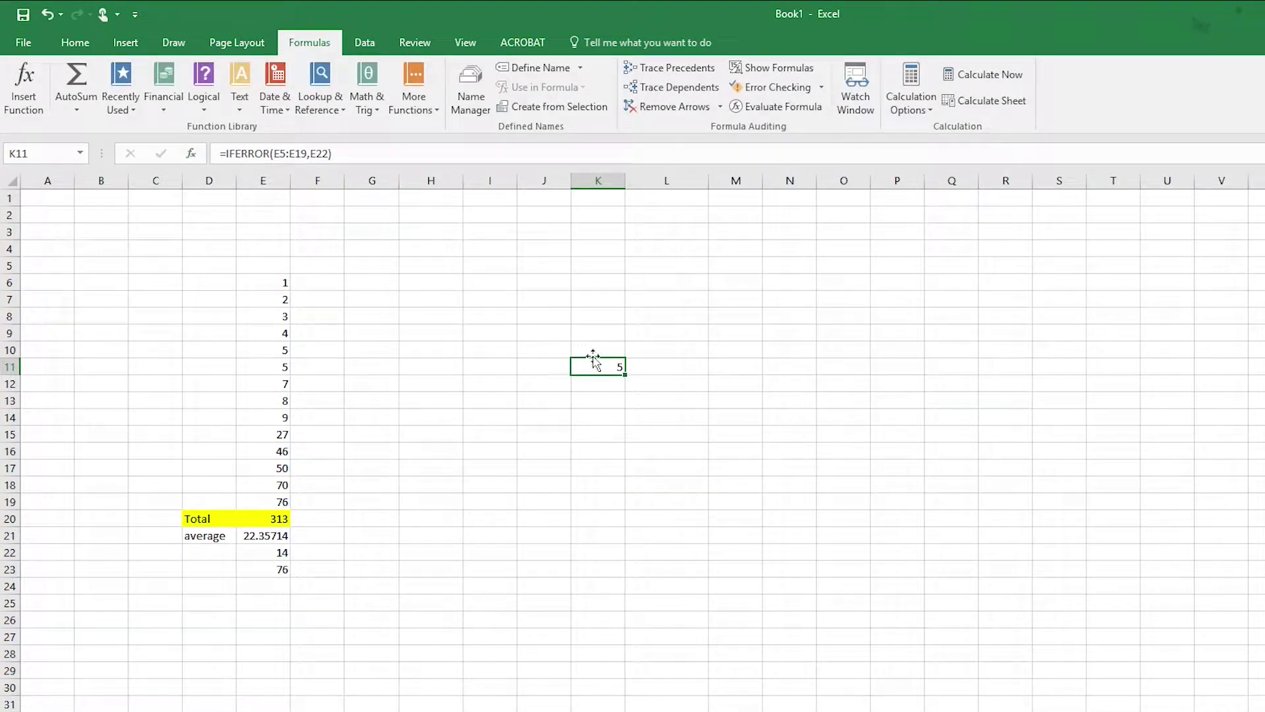
{"action": "left_click_drag", "start_coordinate": [601, 361], "coordinate": [373, 291]}
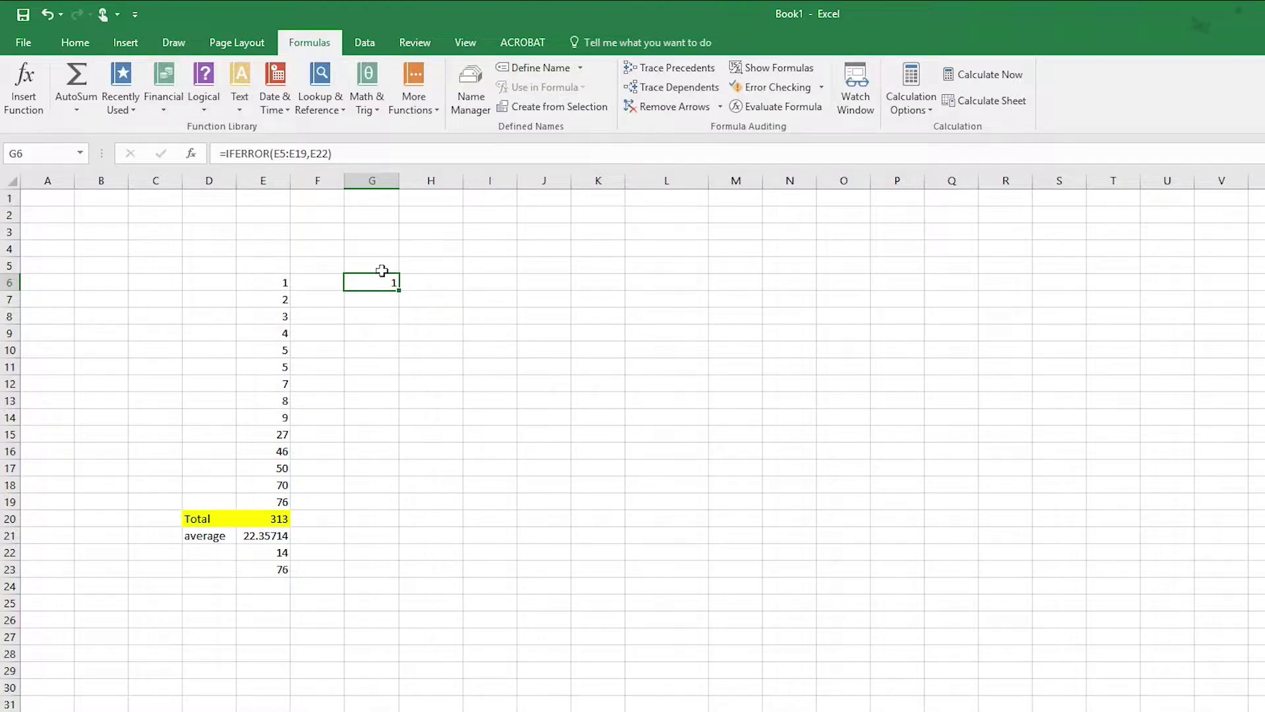
- Delete the stray formula in G6 and copy the E6:E19 numbers across columns F to H
{"action": "key", "text": "Delete"}
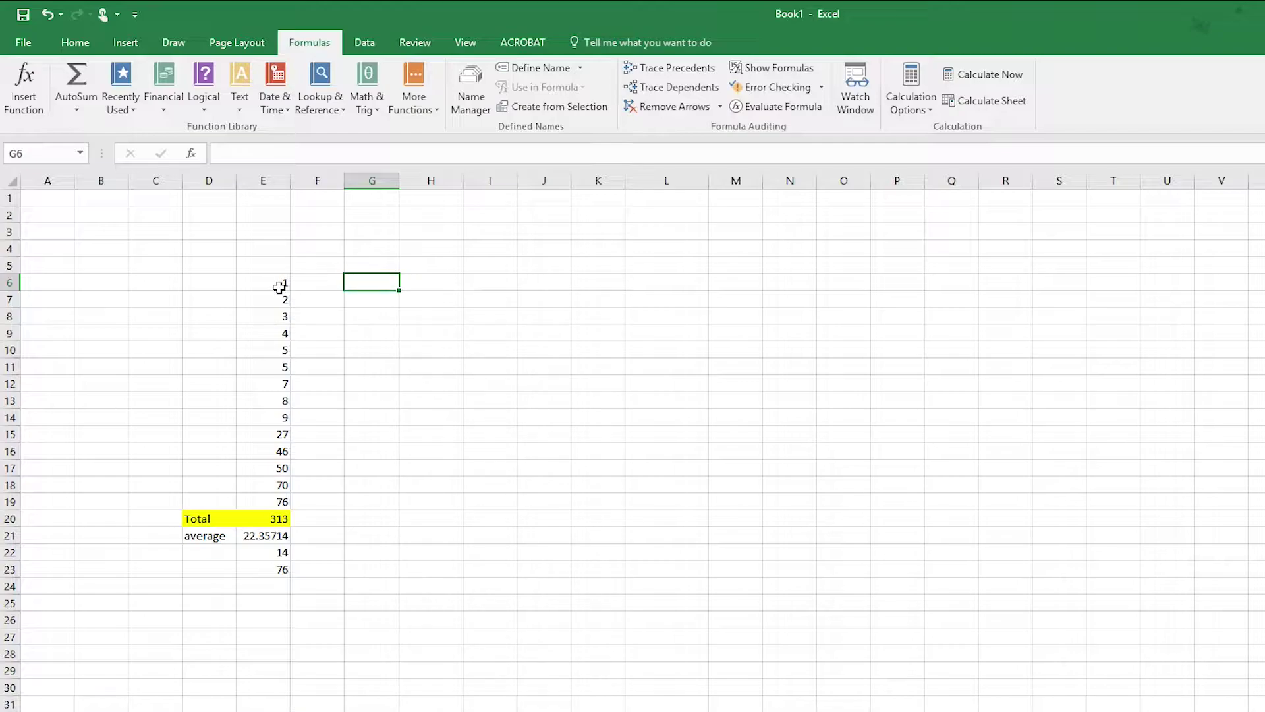
{"action": "left_click_drag", "start_coordinate": [277, 285], "coordinate": [429, 522]}
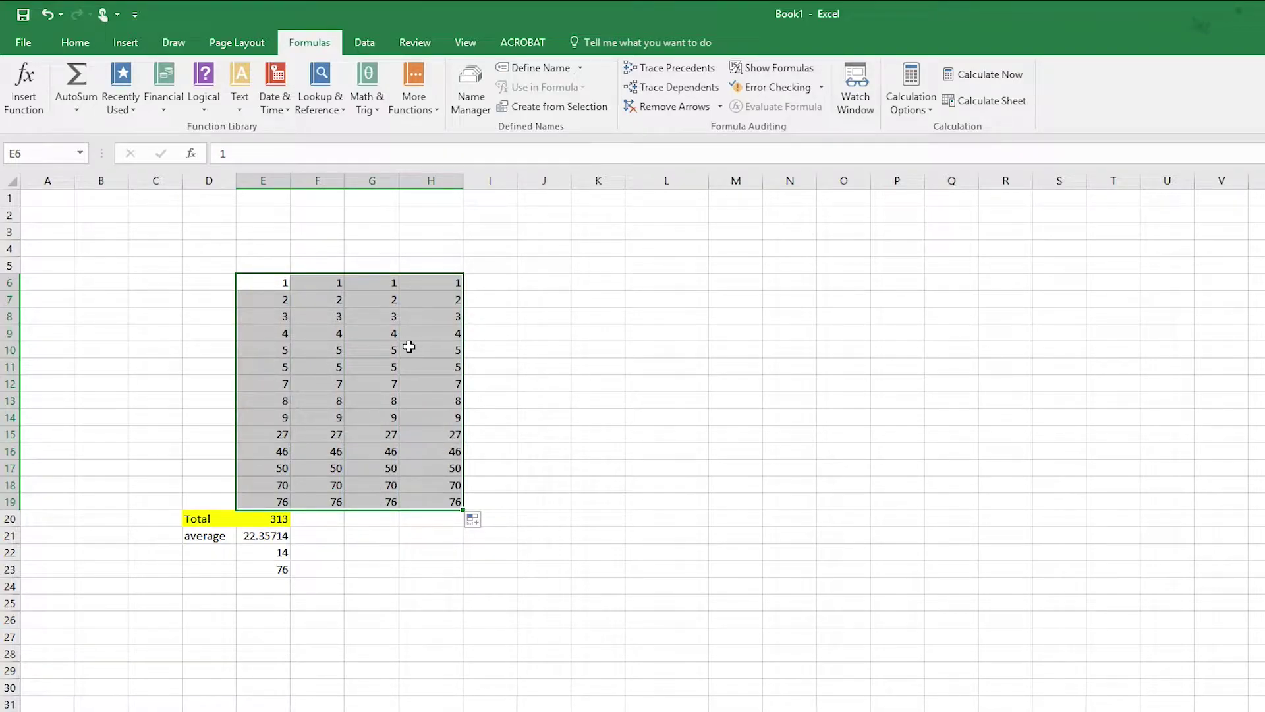
- Type the heading 'average' in cell J5
{"action": "left_click", "coordinate": [544, 264]}
{"action": "type", "text": "addition"}
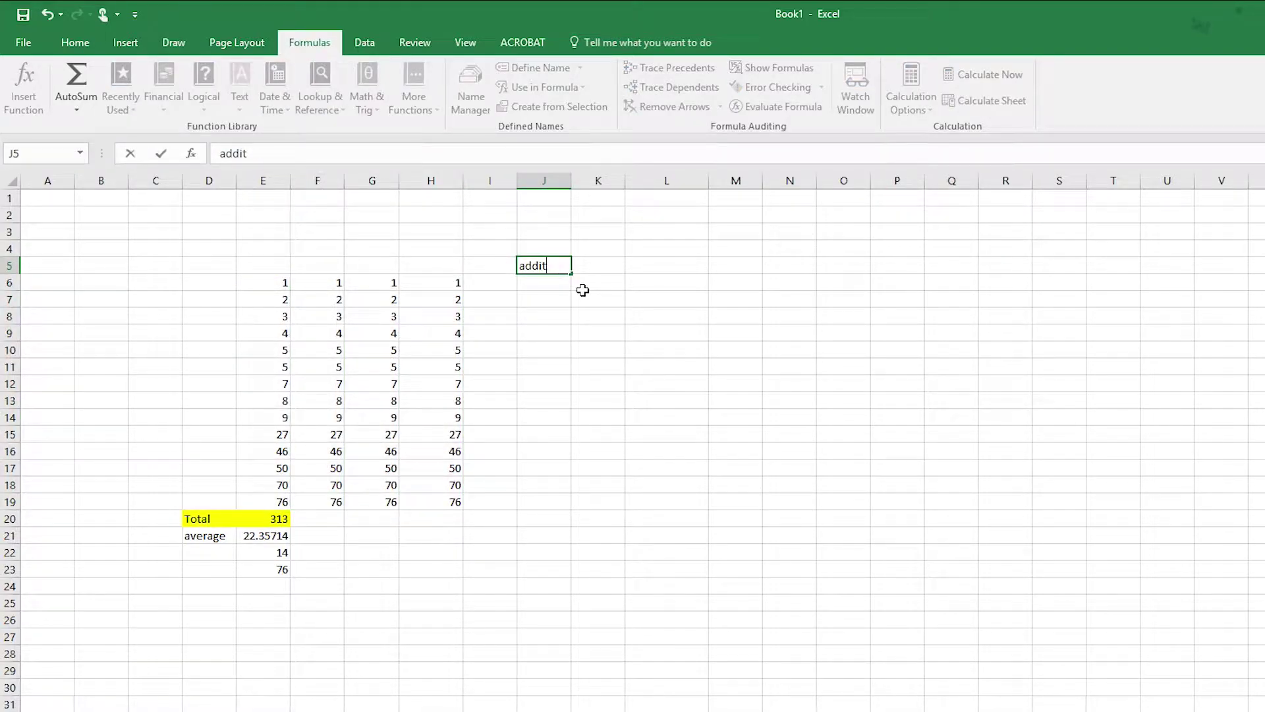
{"action": "key", "text": "BackSpace"}
{"action": "key", "text": "BackSpace"}
{"action": "type", "text": "ave"}
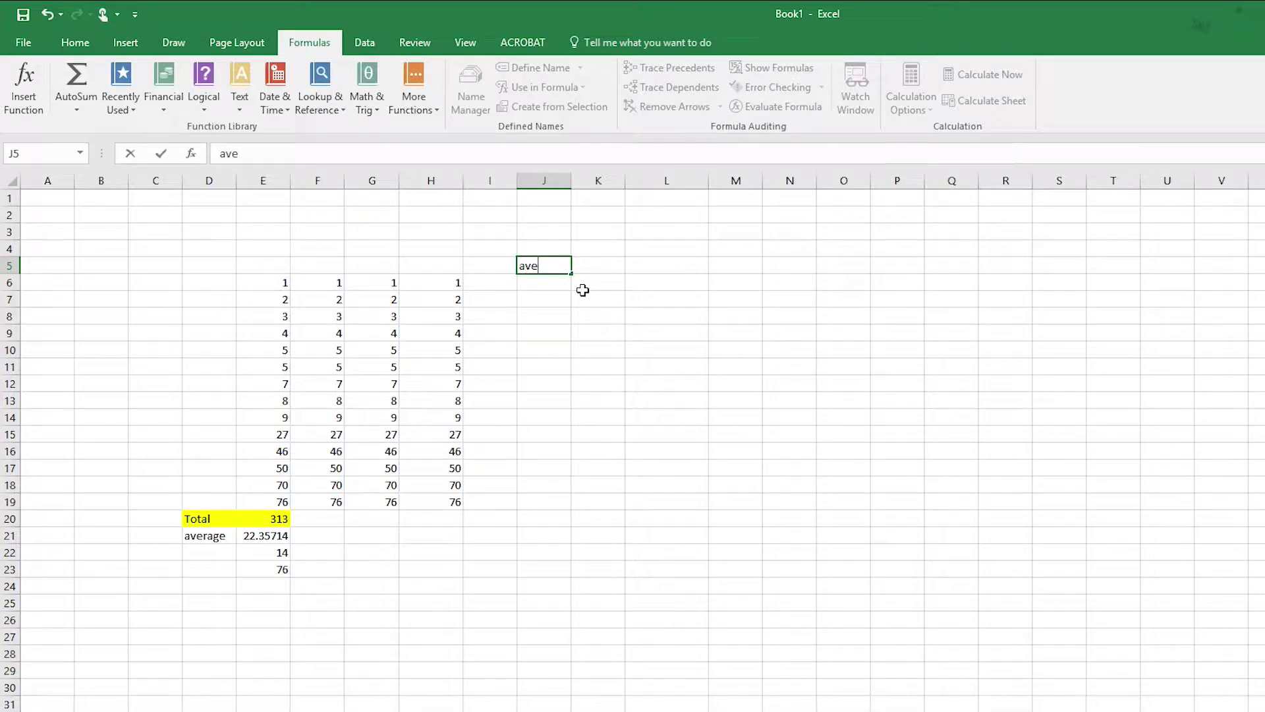
{"action": "type", "text": "rage"}
{"action": "key", "text": "Return"}
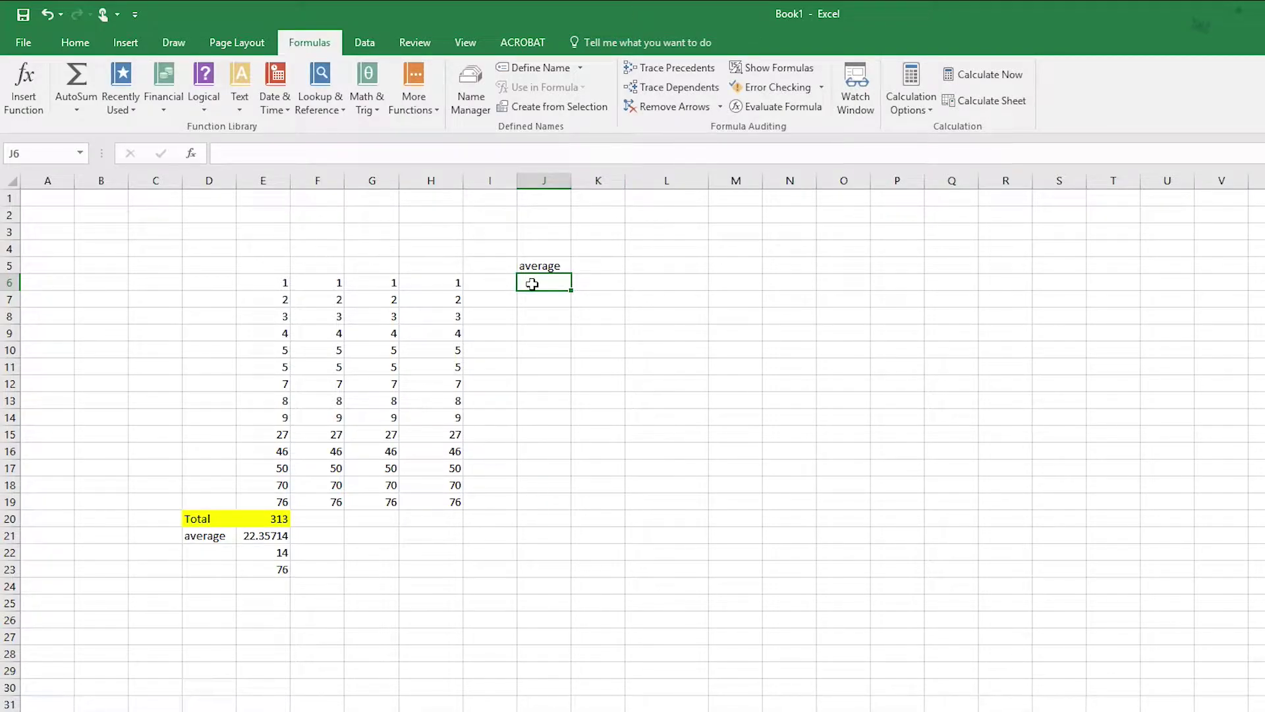
- Put =AVERAGE(E6:H6) in I6 using AutoSum's Average
{"action": "left_click_drag", "start_coordinate": [276, 284], "coordinate": [436, 288]}
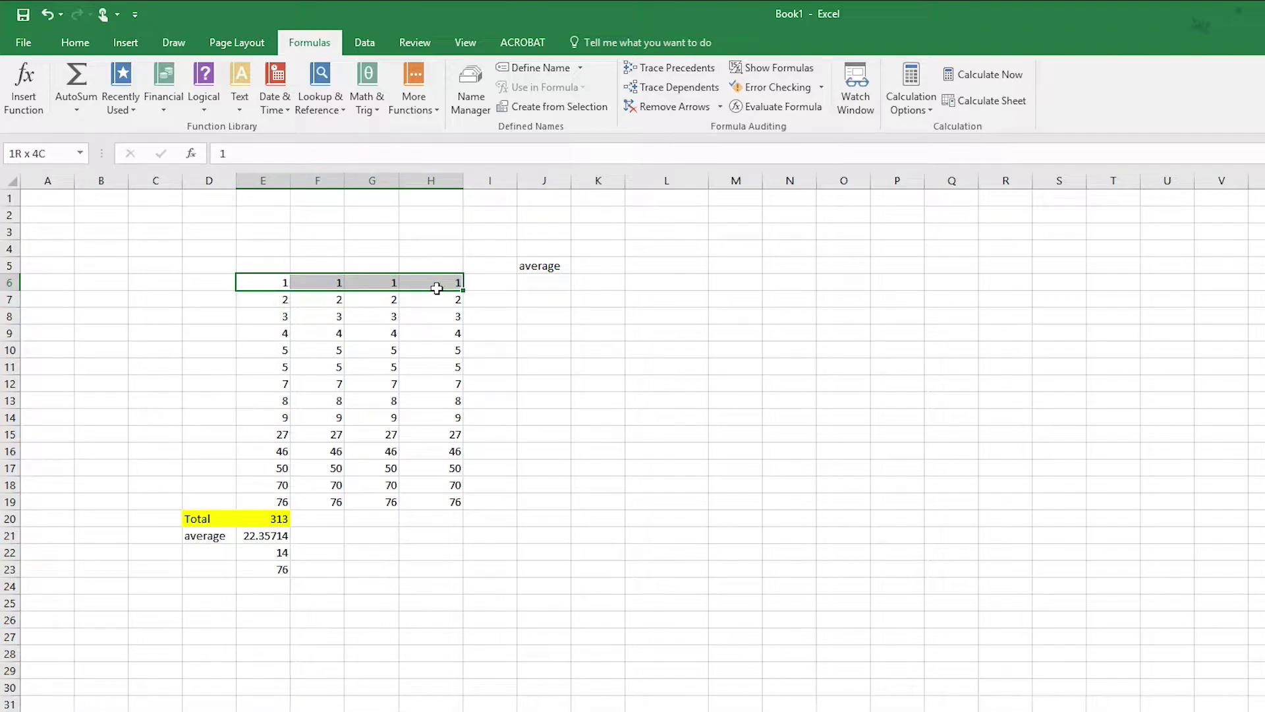
{"action": "left_click", "coordinate": [79, 111]}
{"action": "left_click", "coordinate": [94, 146]}
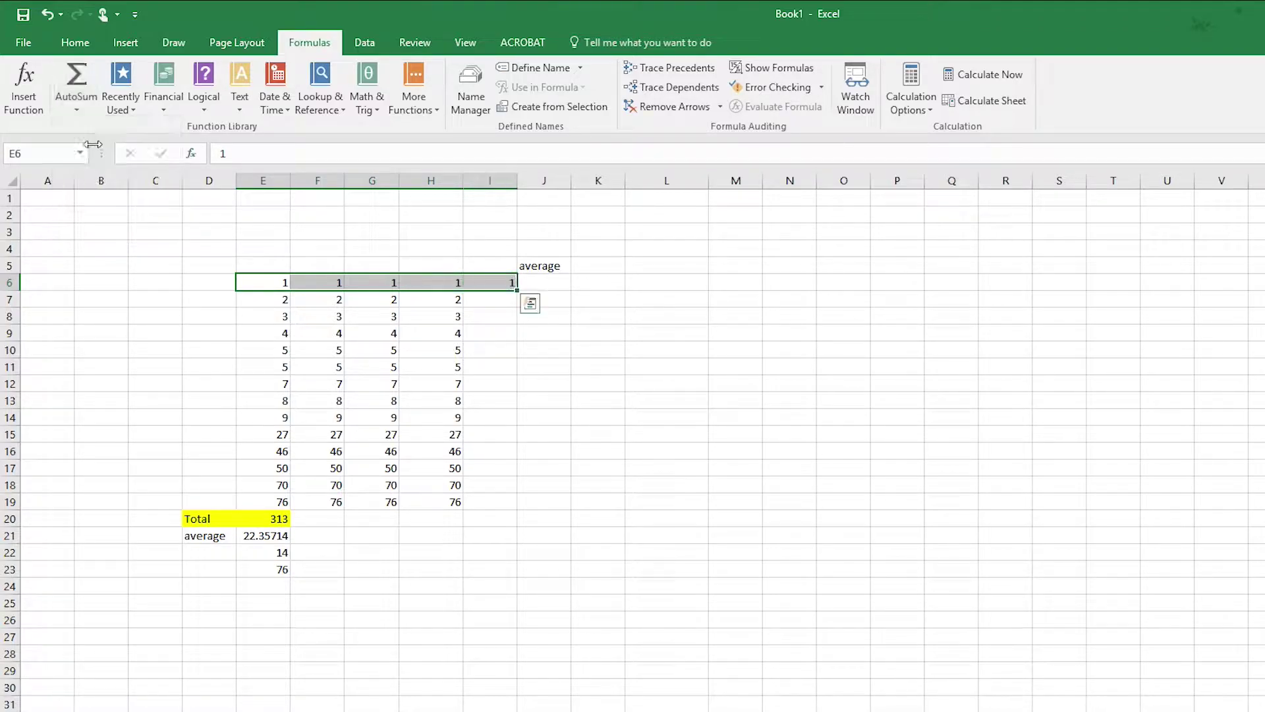
{"action": "left_click", "coordinate": [509, 285]}
- Move the 'average' heading from J5 into I5
{"action": "left_click_drag", "start_coordinate": [525, 265], "coordinate": [504, 254]}
{"action": "left_click", "coordinate": [541, 278]}
{"action": "left_click", "coordinate": [540, 260]}
{"action": "left_click_drag", "start_coordinate": [540, 260], "coordinate": [511, 275]}
- Fill the I6 average formula down through I19
{"action": "left_click", "coordinate": [509, 284]}
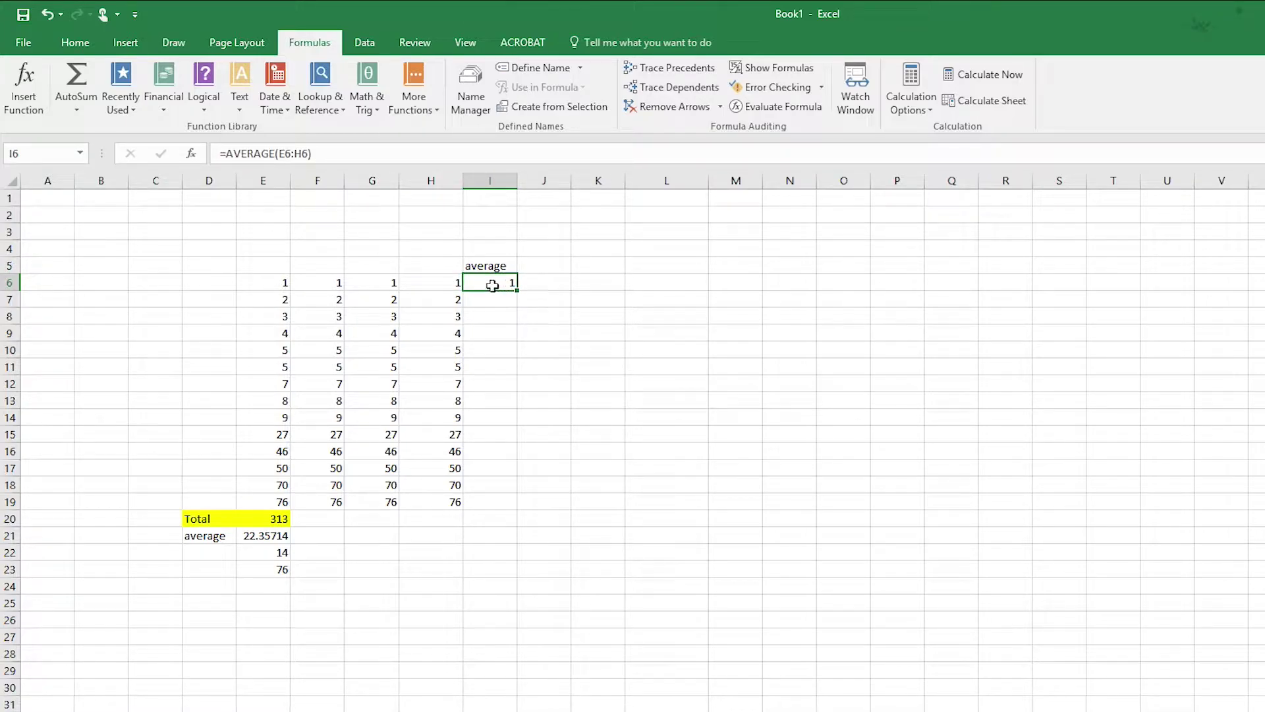
{"action": "left_click", "coordinate": [370, 150]}
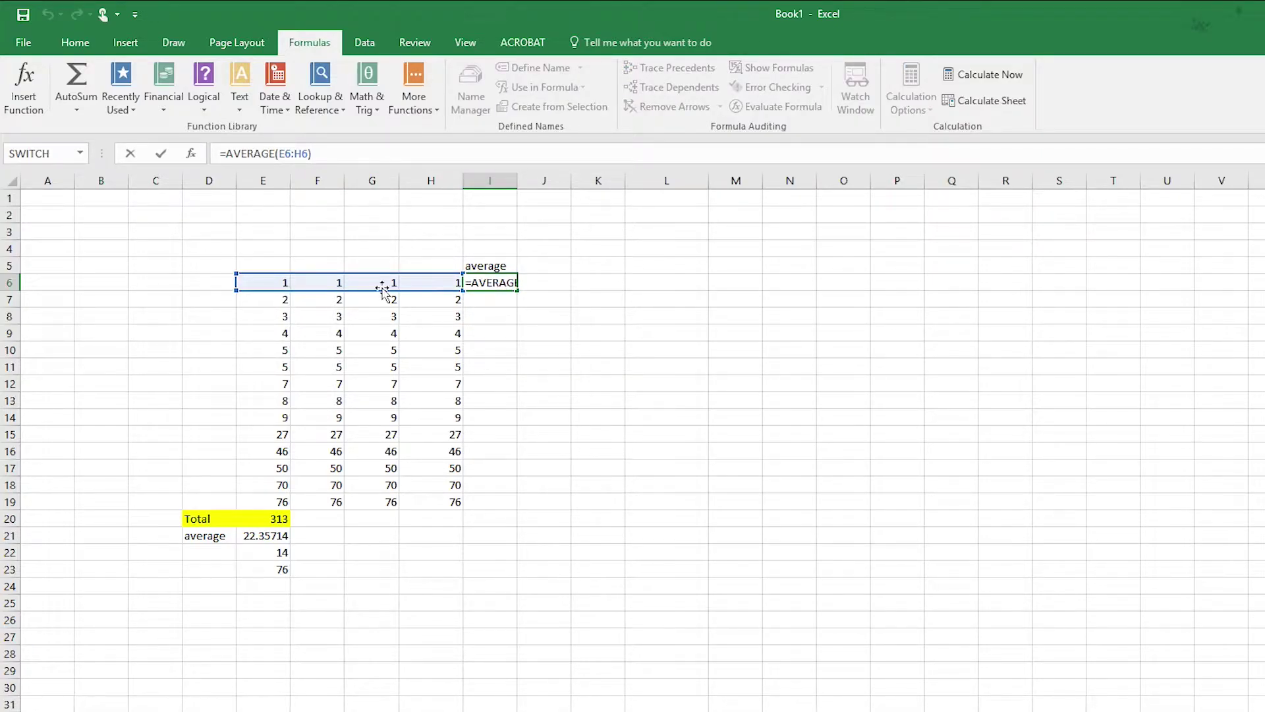
{"action": "left_click_drag", "start_coordinate": [518, 292], "coordinate": [531, 503]}
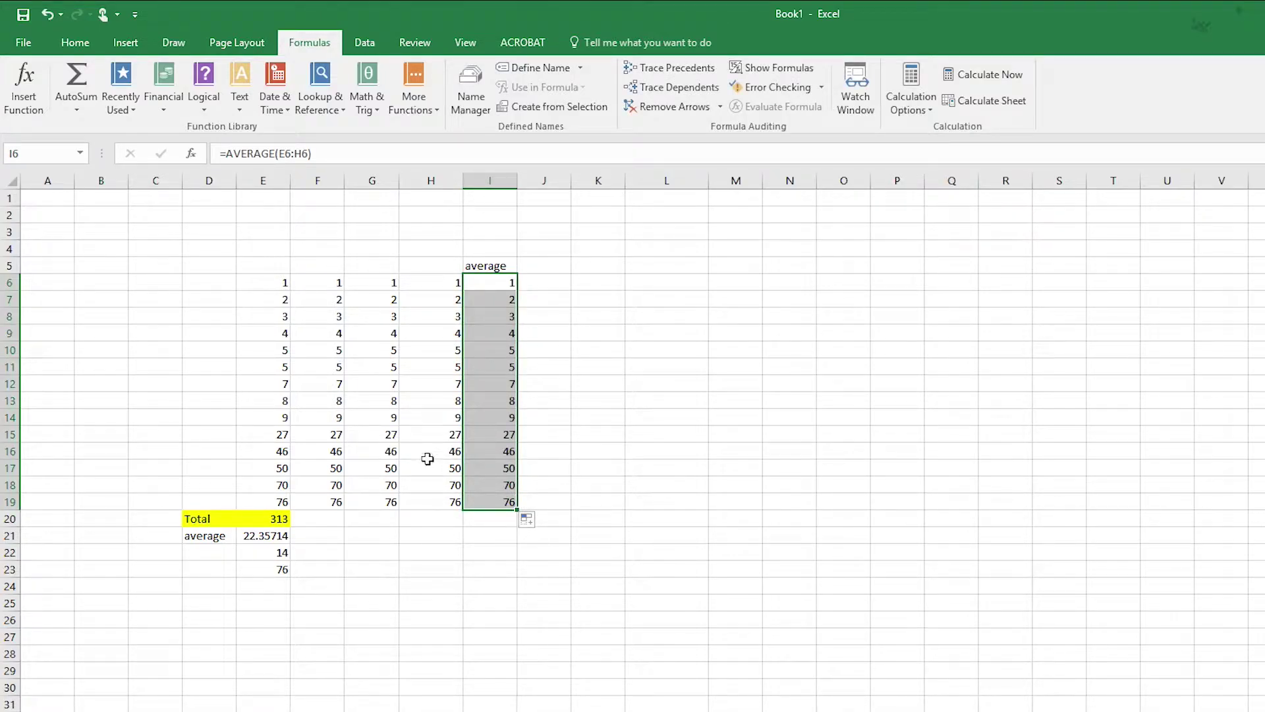
{"action": "left_click", "coordinate": [395, 369]}
{"action": "left_click", "coordinate": [329, 347]}
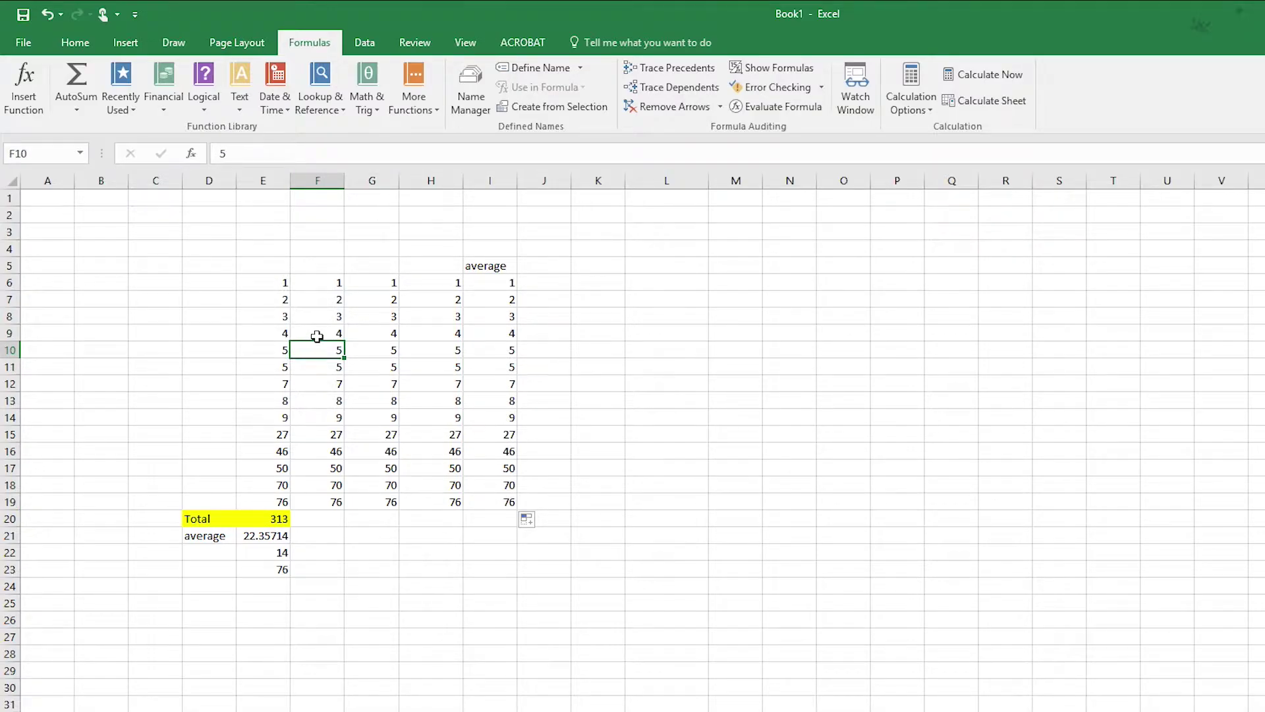
{"action": "left_click", "coordinate": [407, 349]}
{"action": "left_click", "coordinate": [495, 352]}
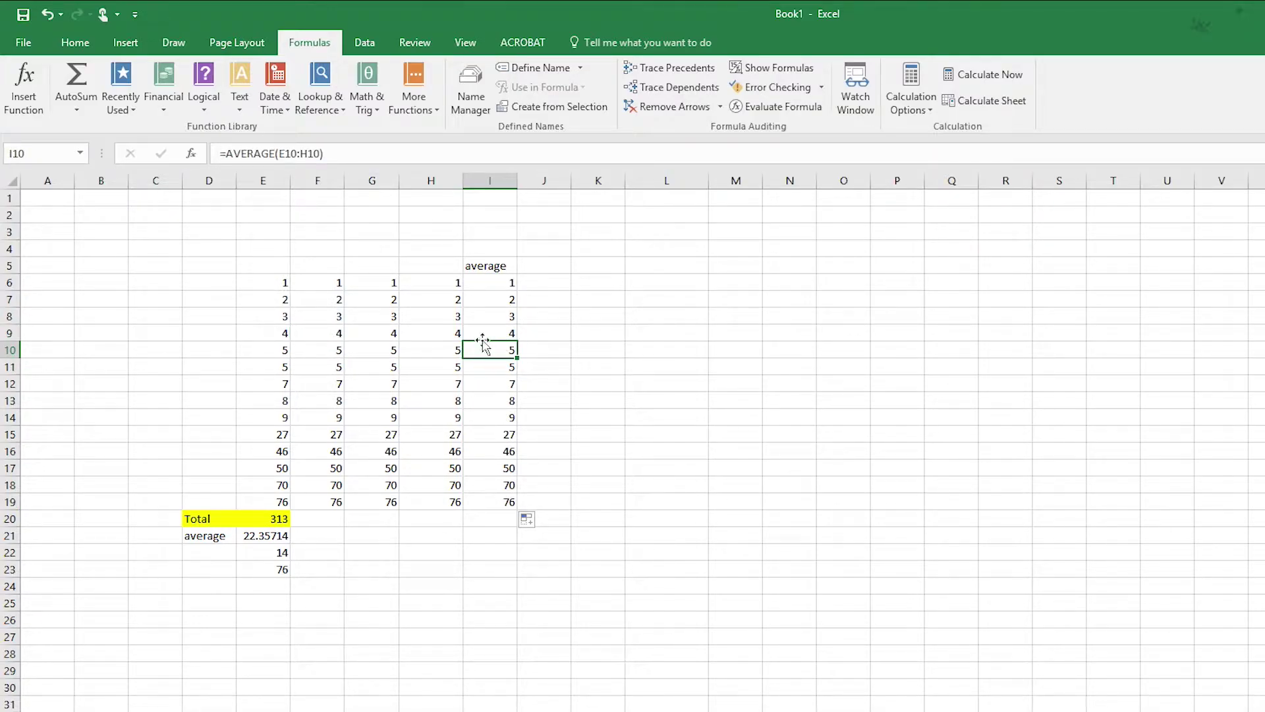
{"action": "double_click", "coordinate": [491, 349]}
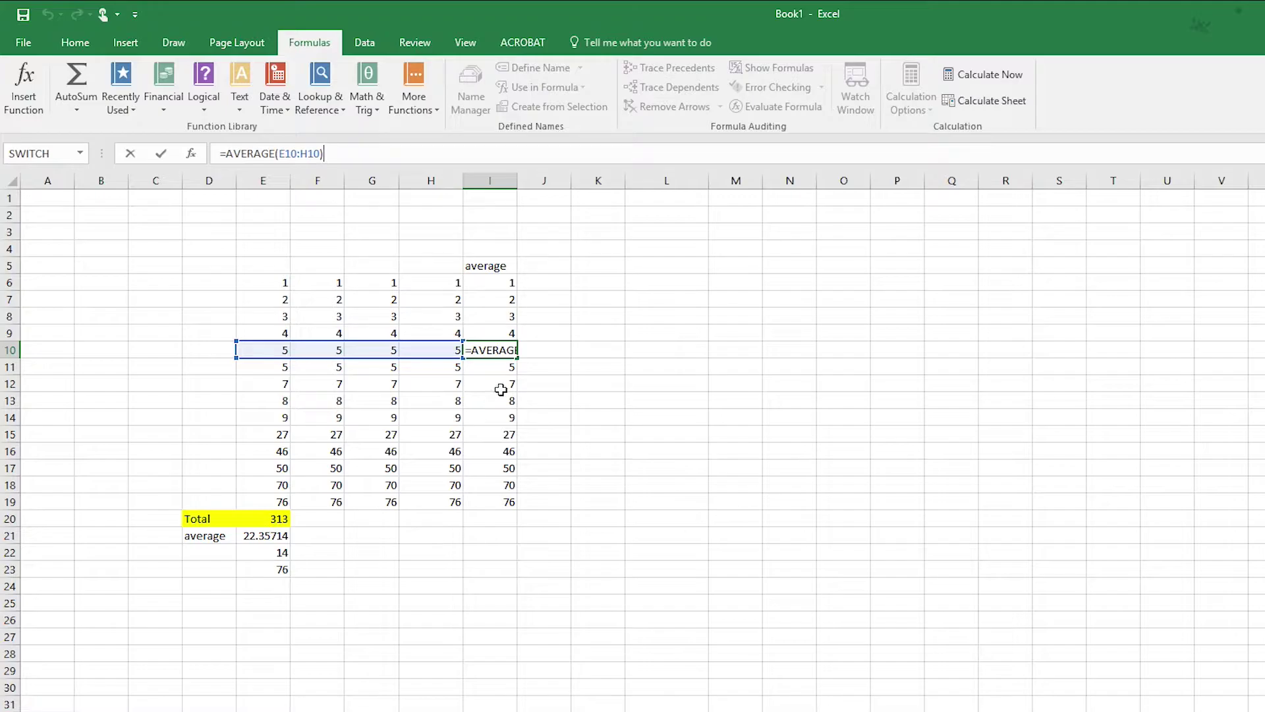
{"action": "left_click", "coordinate": [495, 419]}
{"action": "double_click", "coordinate": [491, 417]}
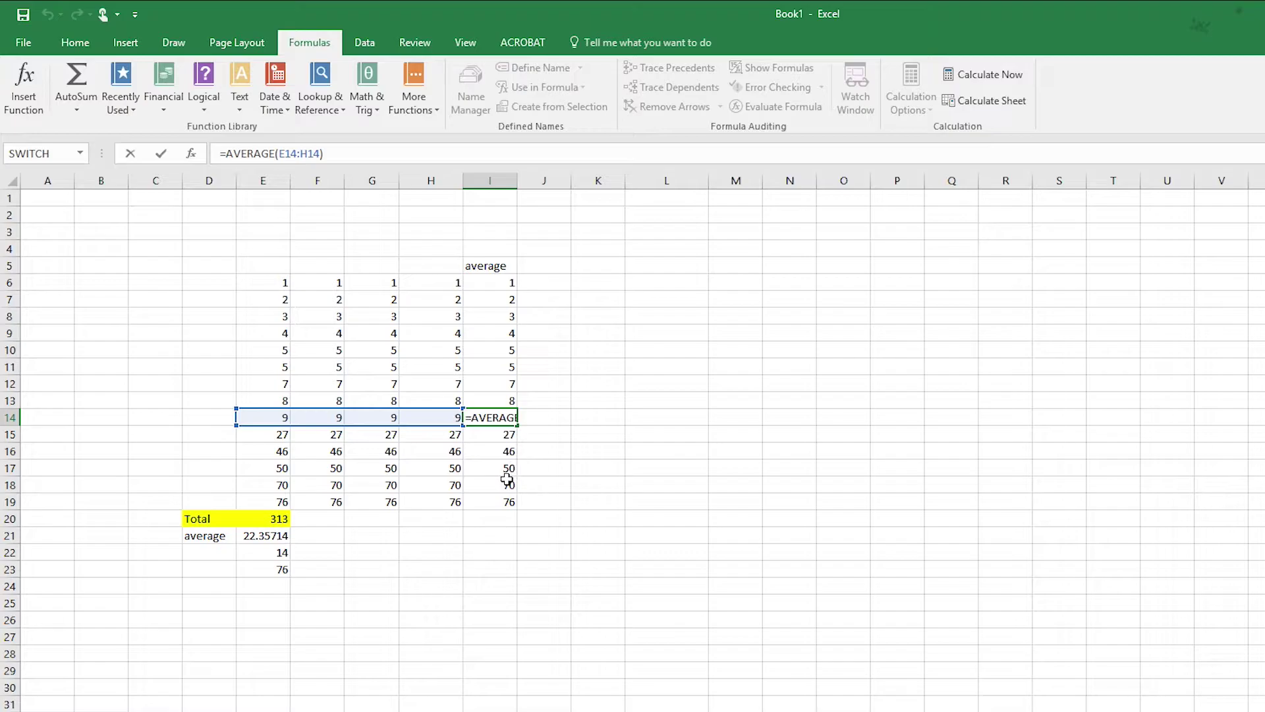
{"action": "left_click", "coordinate": [557, 263]}
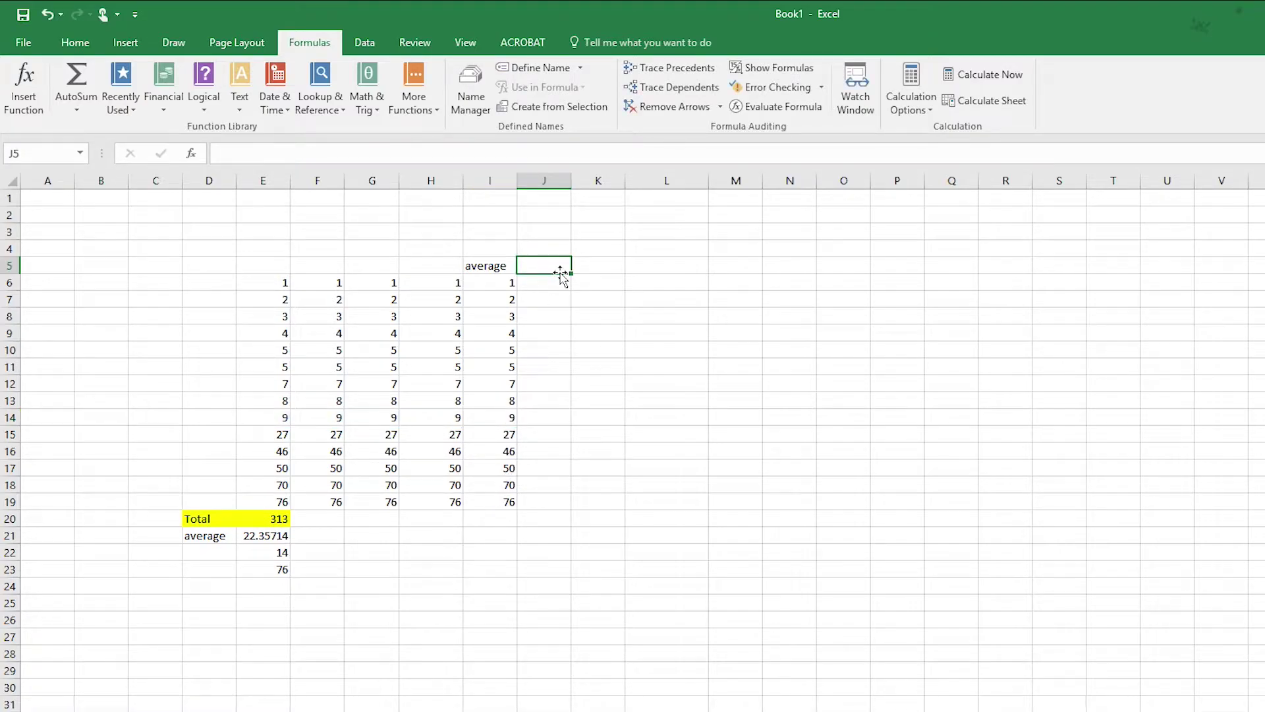
{"action": "left_click", "coordinate": [558, 289]}
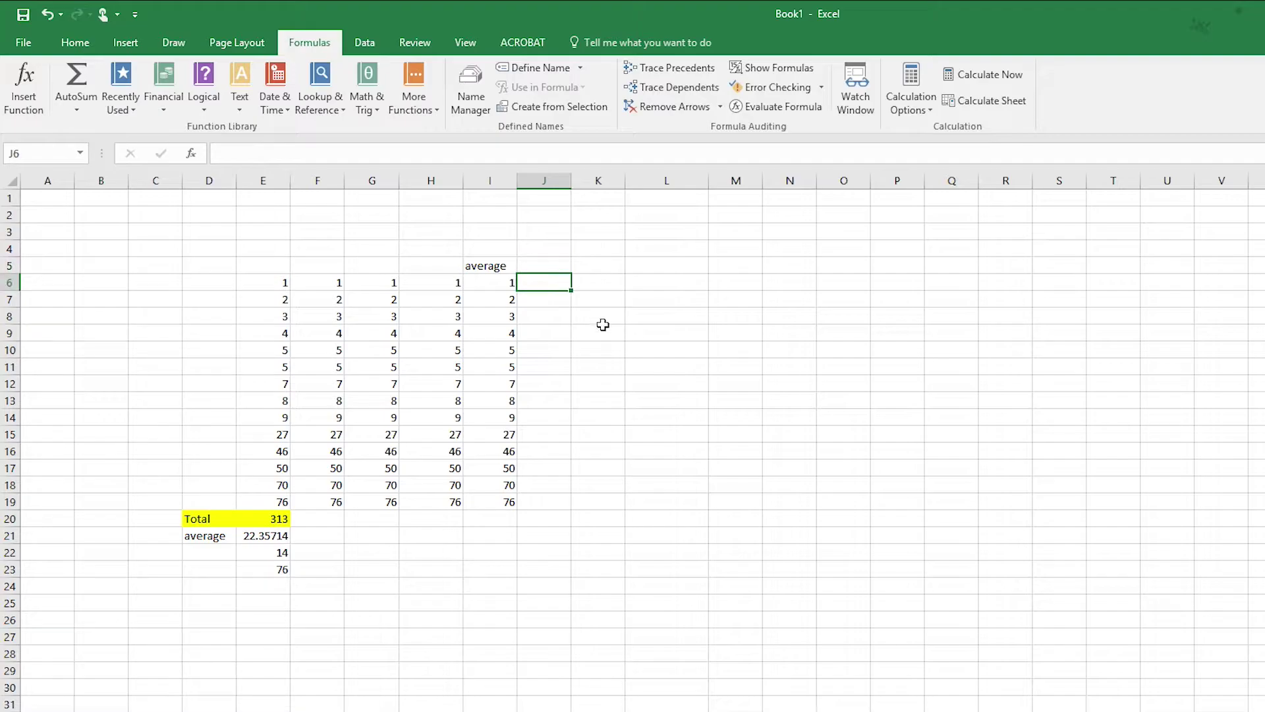
{"action": "left_click_drag", "start_coordinate": [284, 288], "coordinate": [441, 283]}
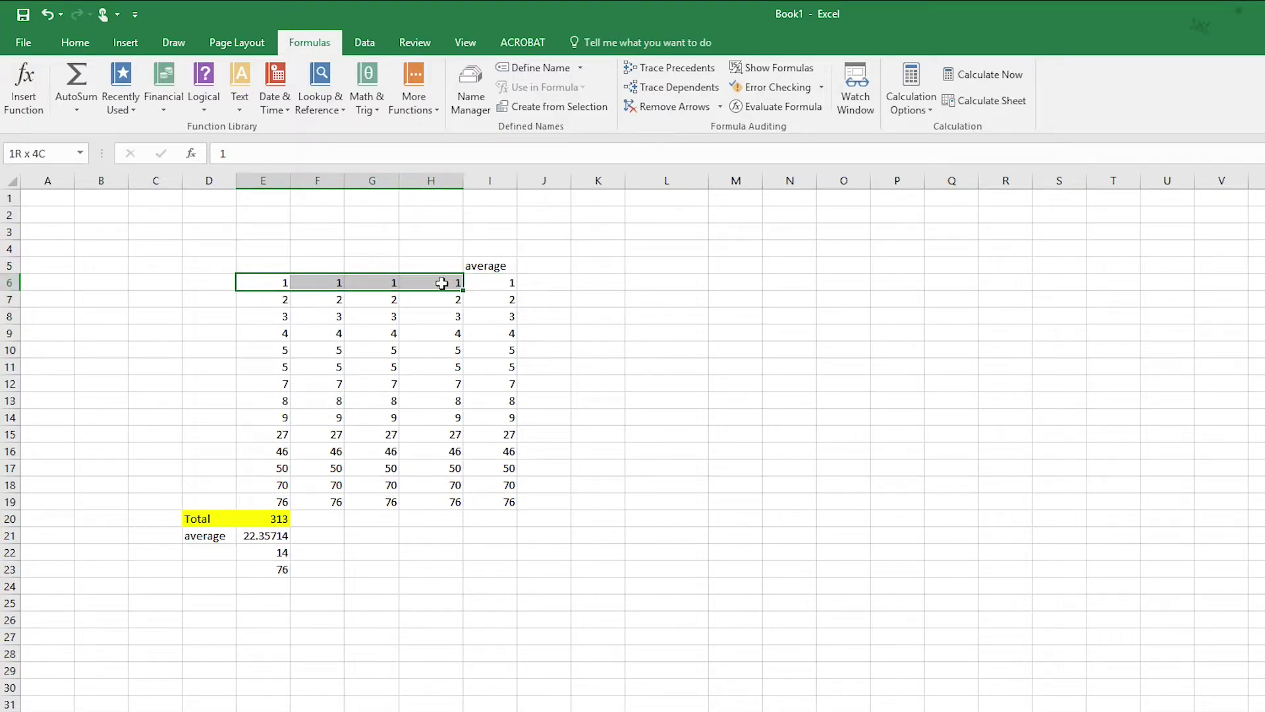
{"action": "left_click", "coordinate": [76, 110]}
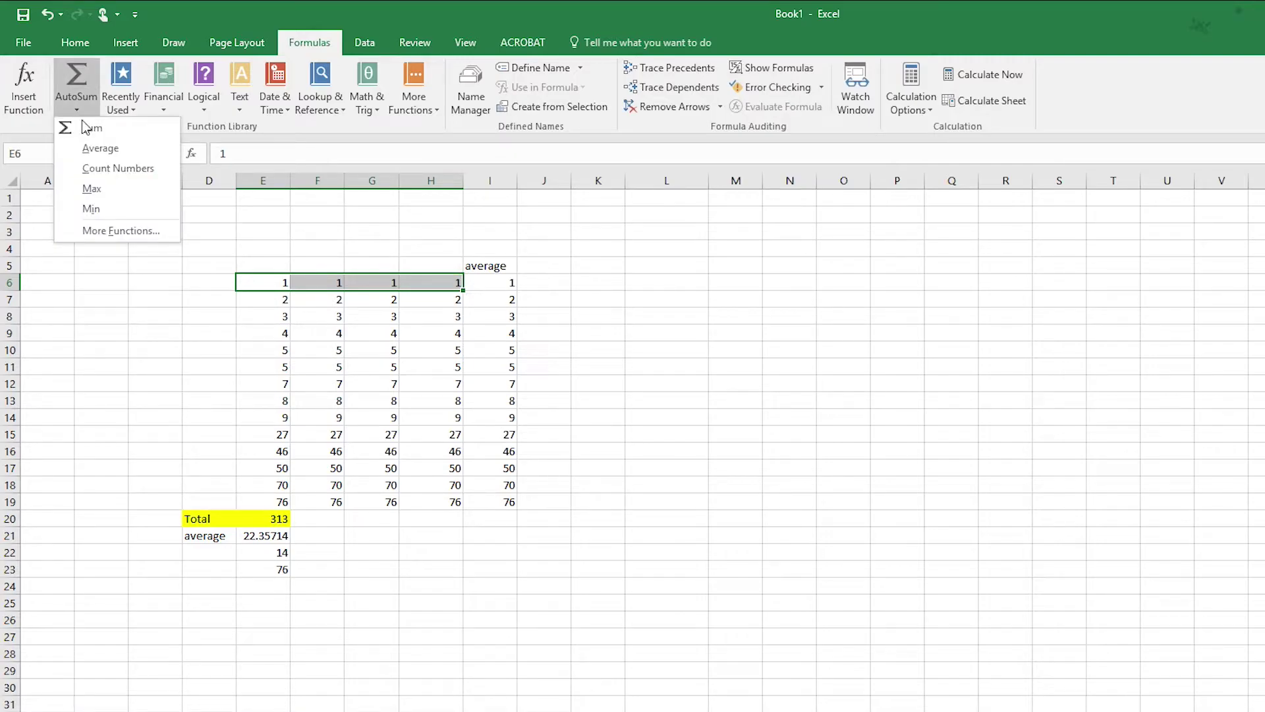
- Insert =SUM(E6:H6) into J6 and head column J 'sum' in J5
{"action": "left_click", "coordinate": [88, 129]}
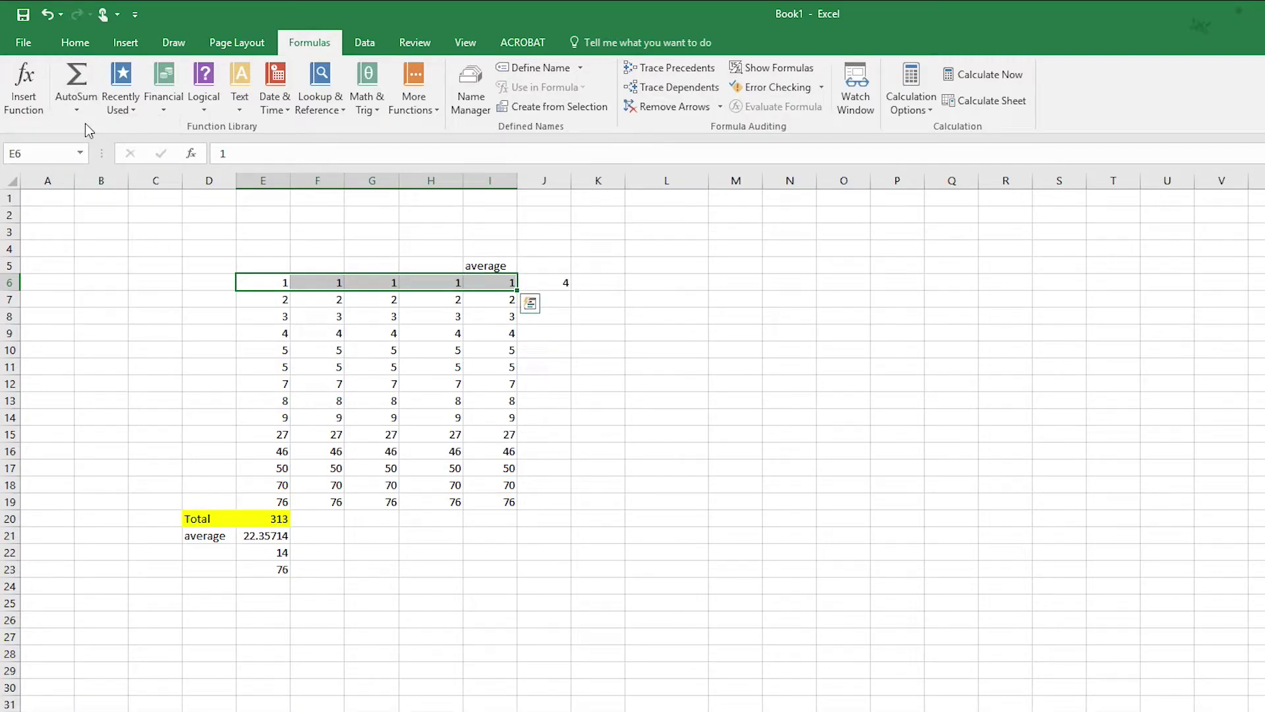
{"action": "left_click", "coordinate": [567, 282]}
{"action": "left_click", "coordinate": [550, 267]}
{"action": "type", "text": "sum"}
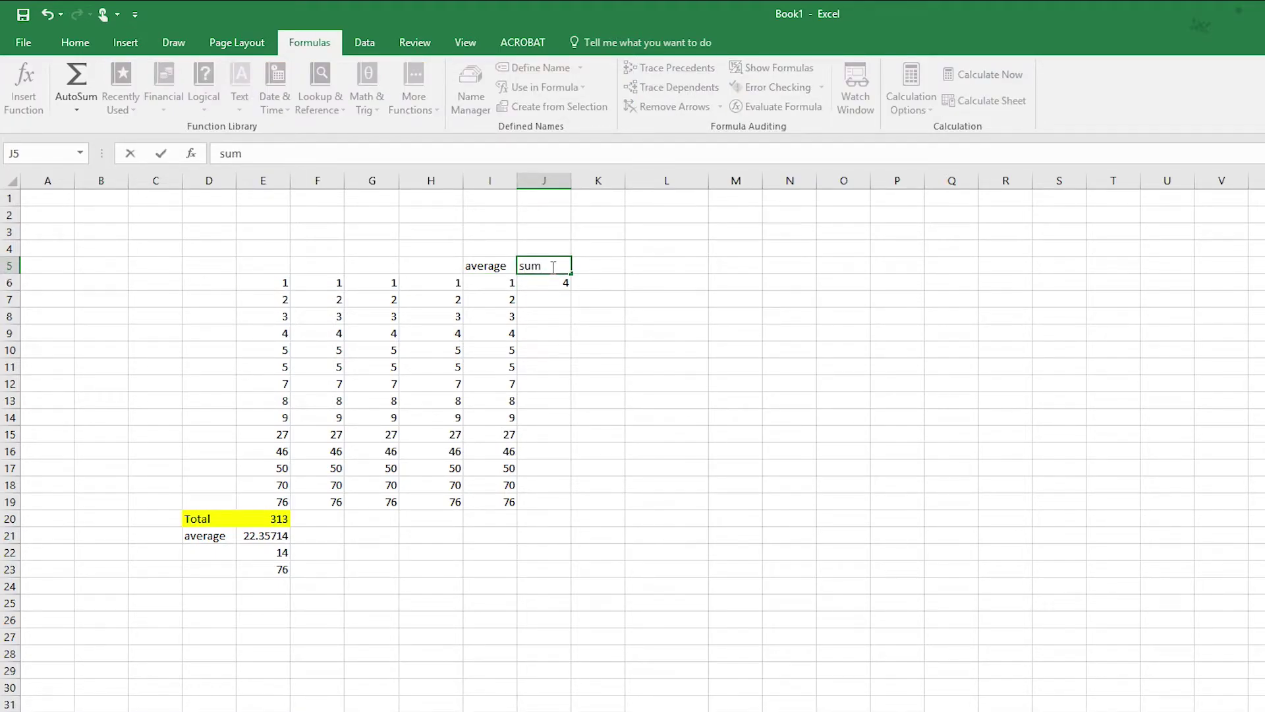
{"action": "left_click", "coordinate": [548, 284]}
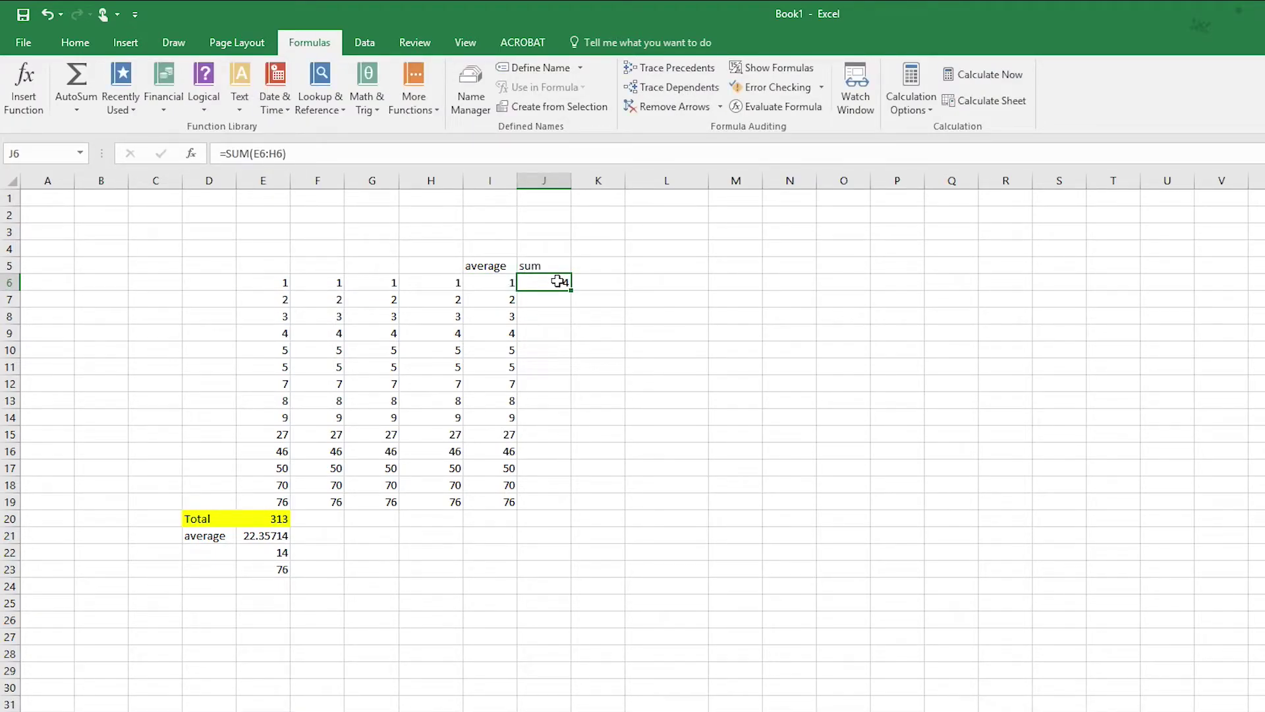
- Fill the row-sum formula from J6 down to J19, giving totals 4 through 304
{"action": "left_click", "coordinate": [467, 153]}
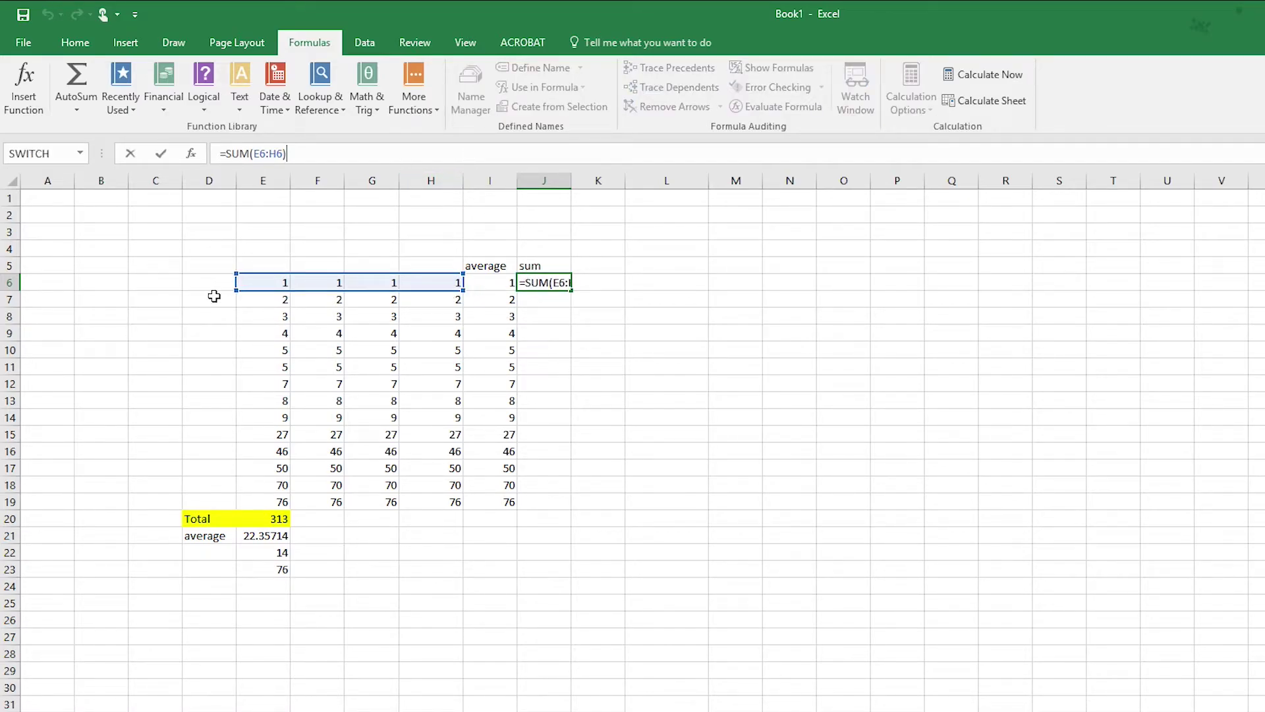
{"action": "left_click", "coordinate": [561, 339]}
{"action": "left_click", "coordinate": [553, 282]}
{"action": "left_click_drag", "start_coordinate": [573, 290], "coordinate": [591, 516]}
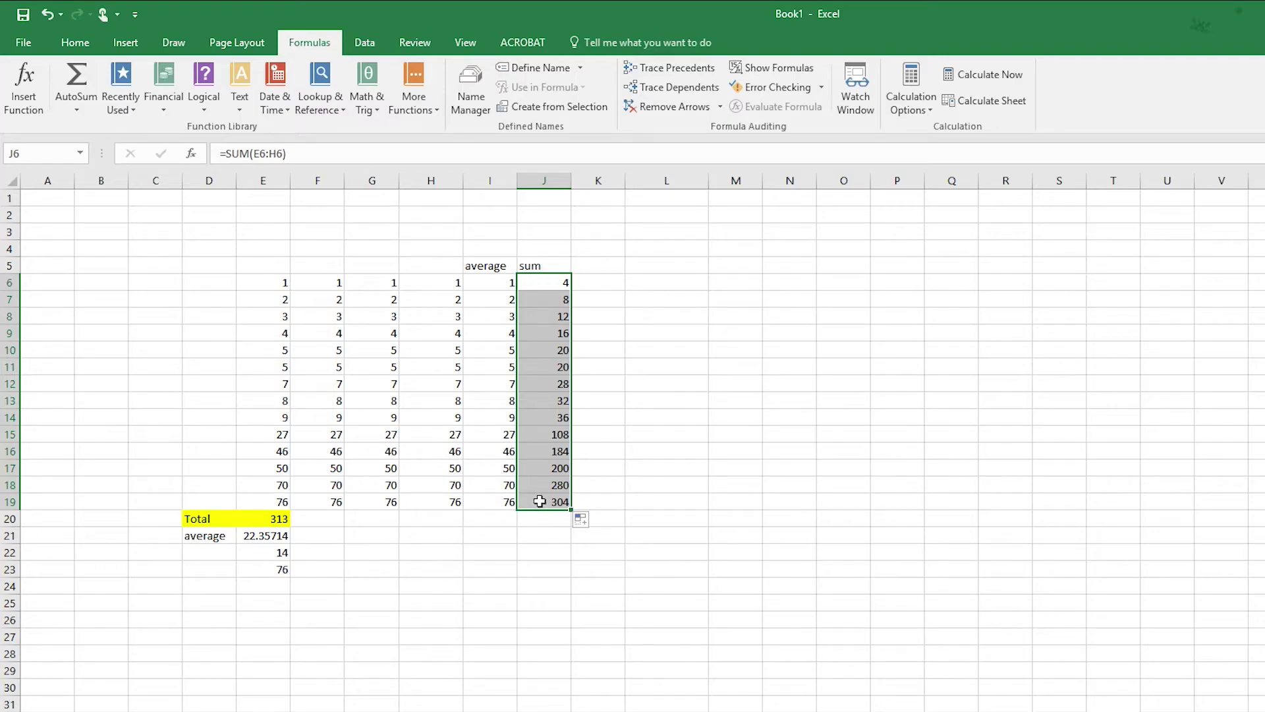
{"action": "left_click", "coordinate": [541, 502]}
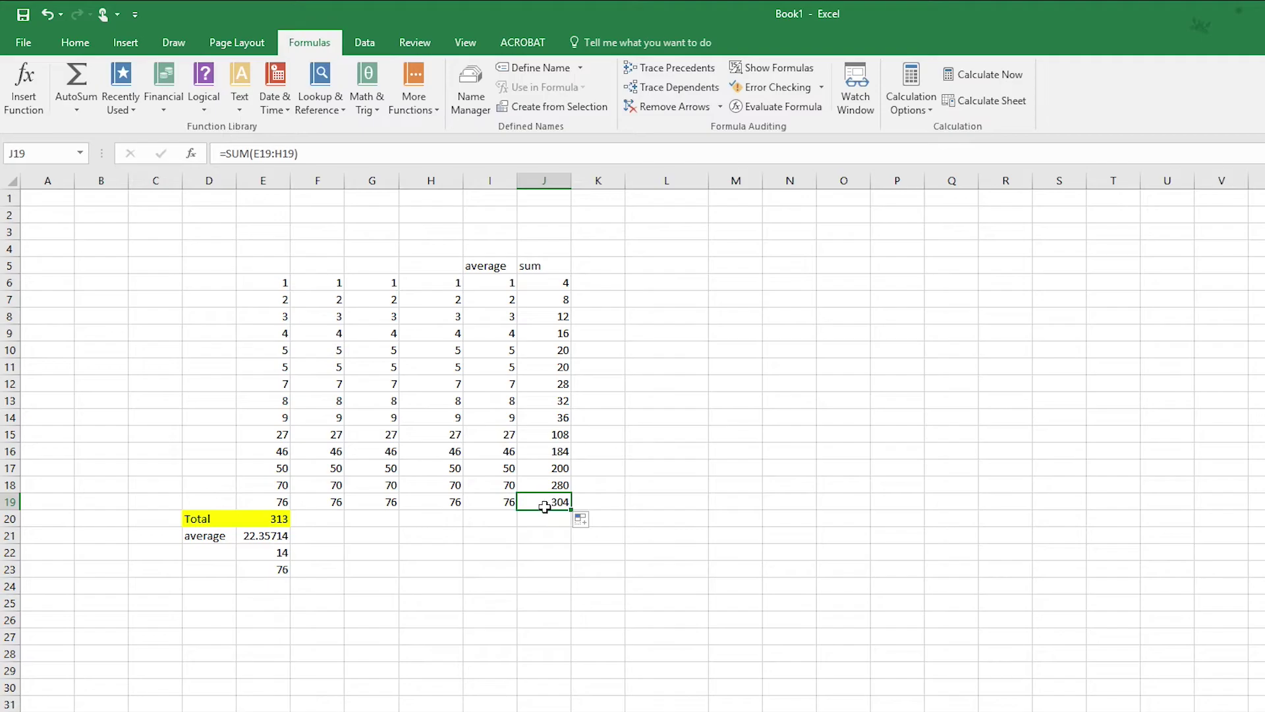
{"action": "left_click", "coordinate": [363, 157]}
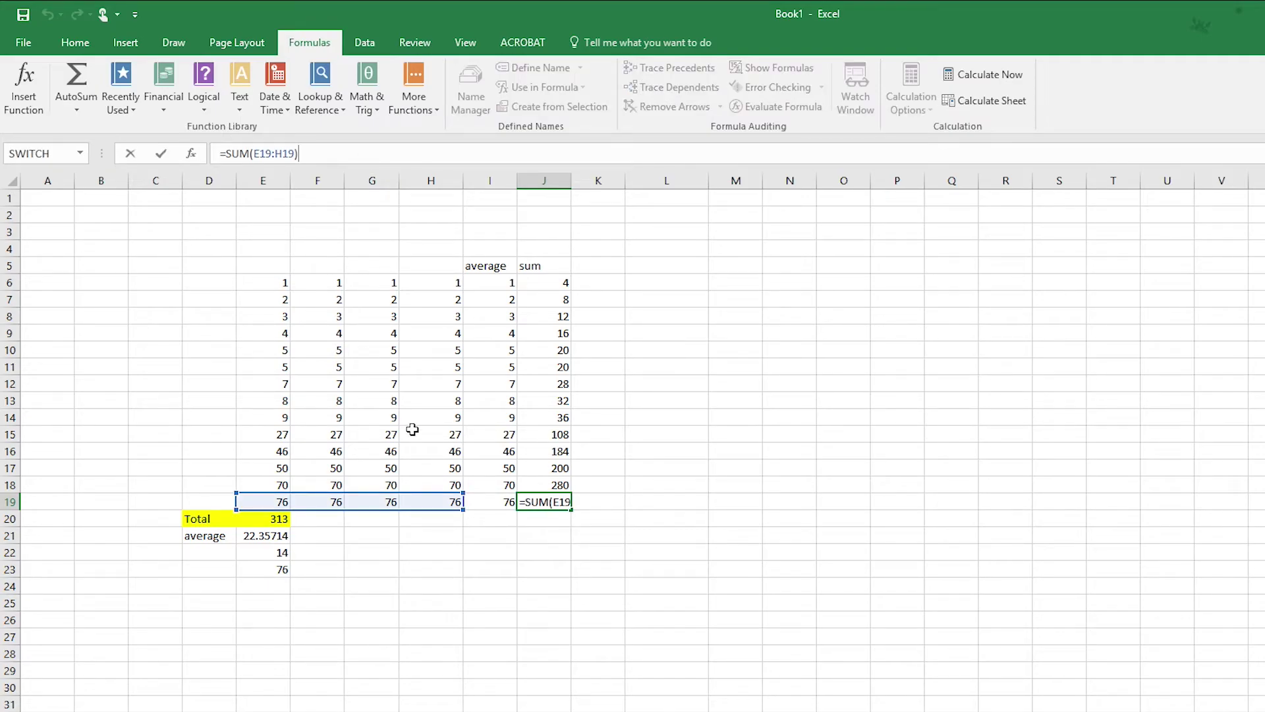